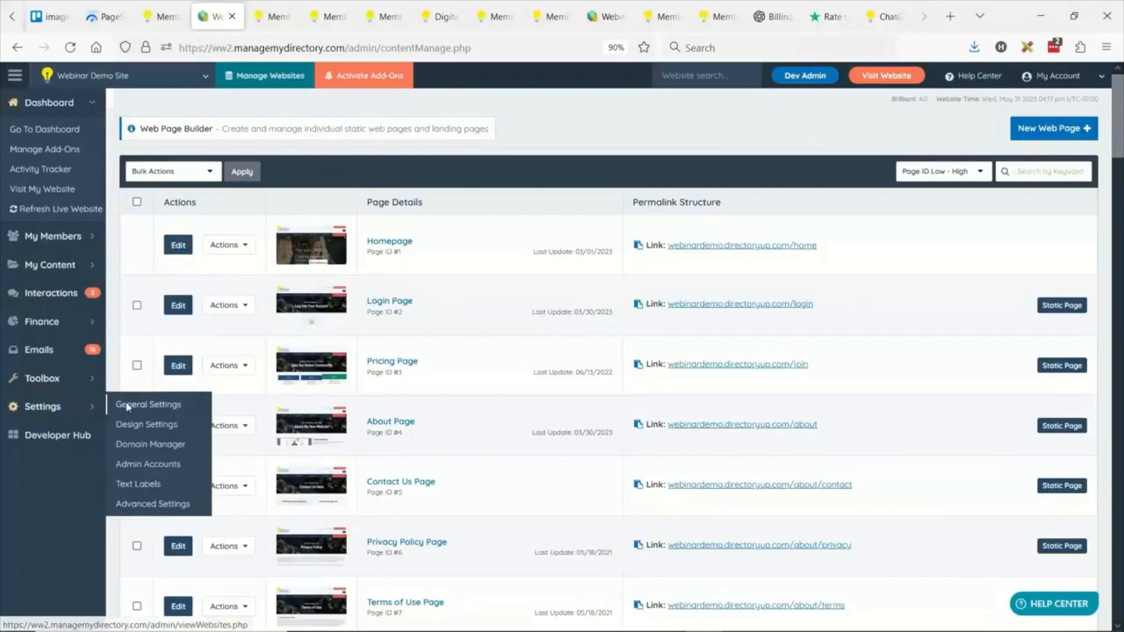
Find the ChatGPT API Key setting in the website's Integrations under General Settings and open its help article.
click(120, 404)
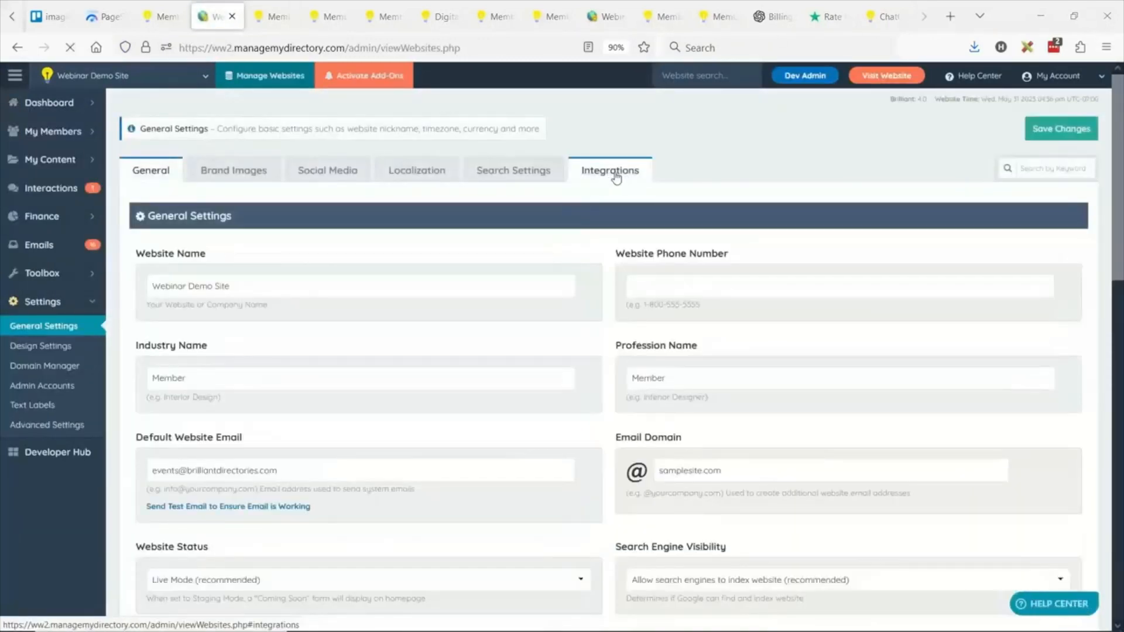
click(614, 175)
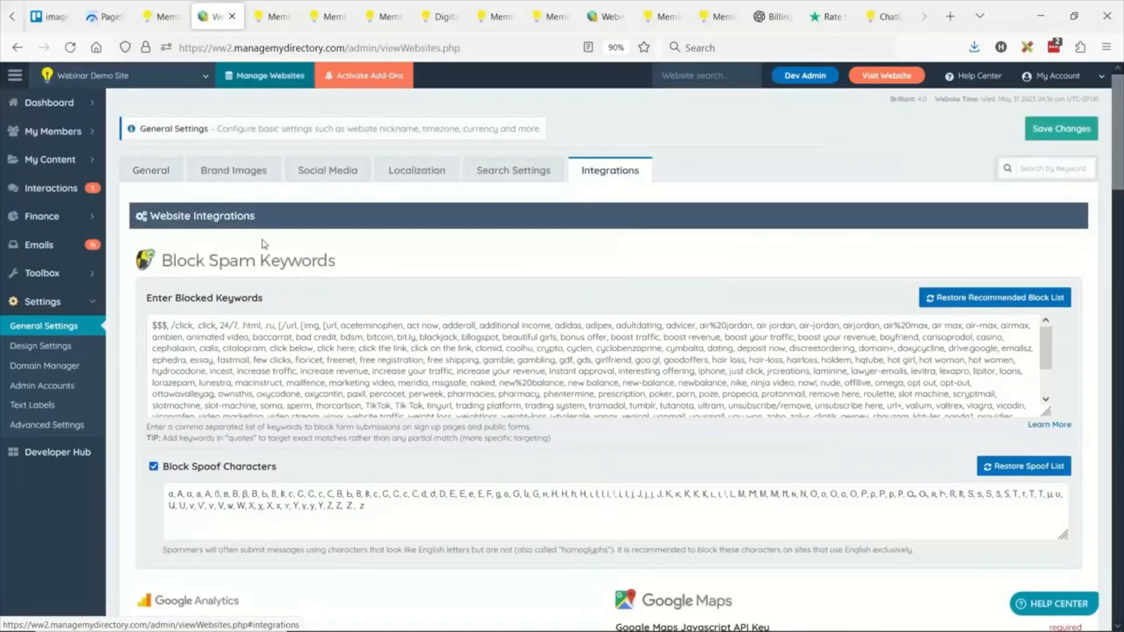
scroll(134, 259, down, 10)
scroll(134, 259, down, 15)
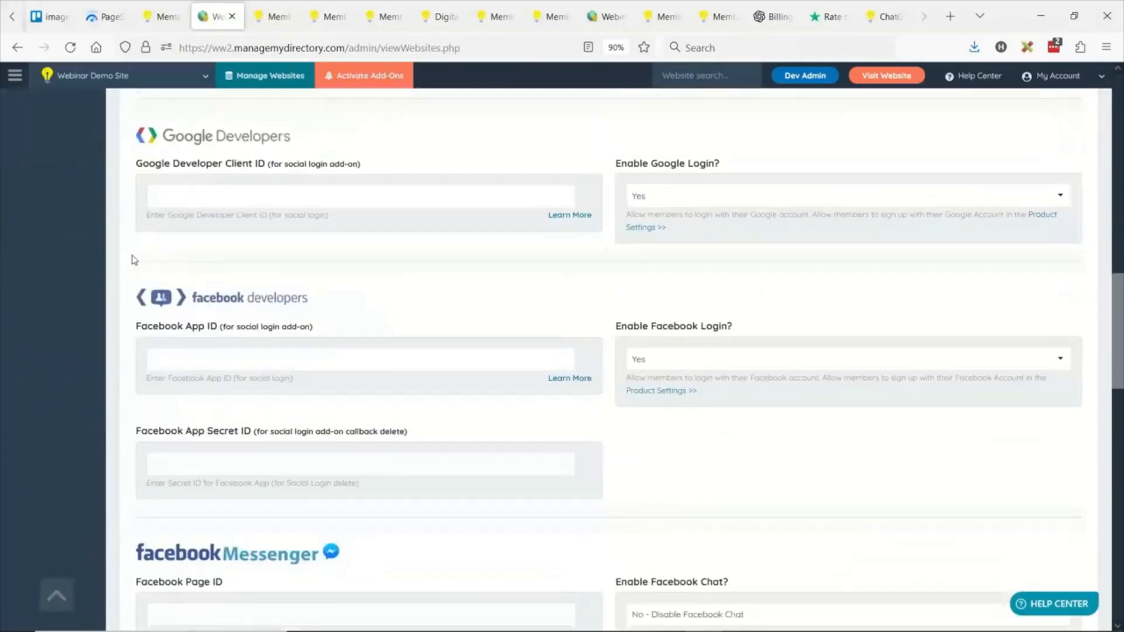
scroll(134, 261, down, 3)
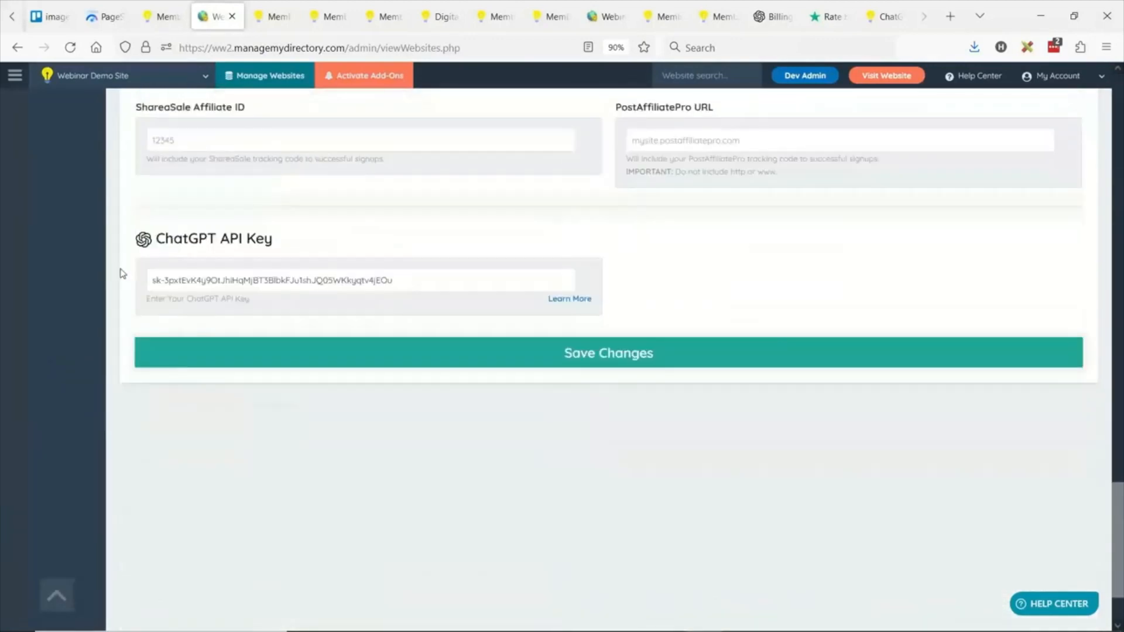
click(577, 302)
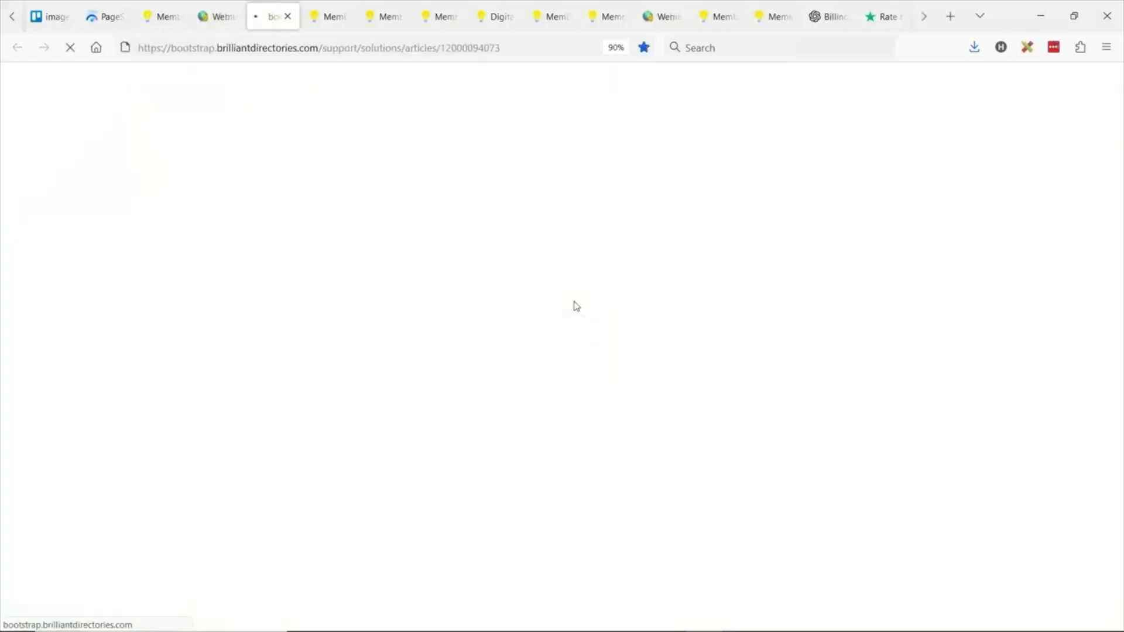
Follow the article's Create Secret Key link, then generate an OpenAI secret key named LIVE WEBINAR and copy it.
scroll(576, 306, down, 3)
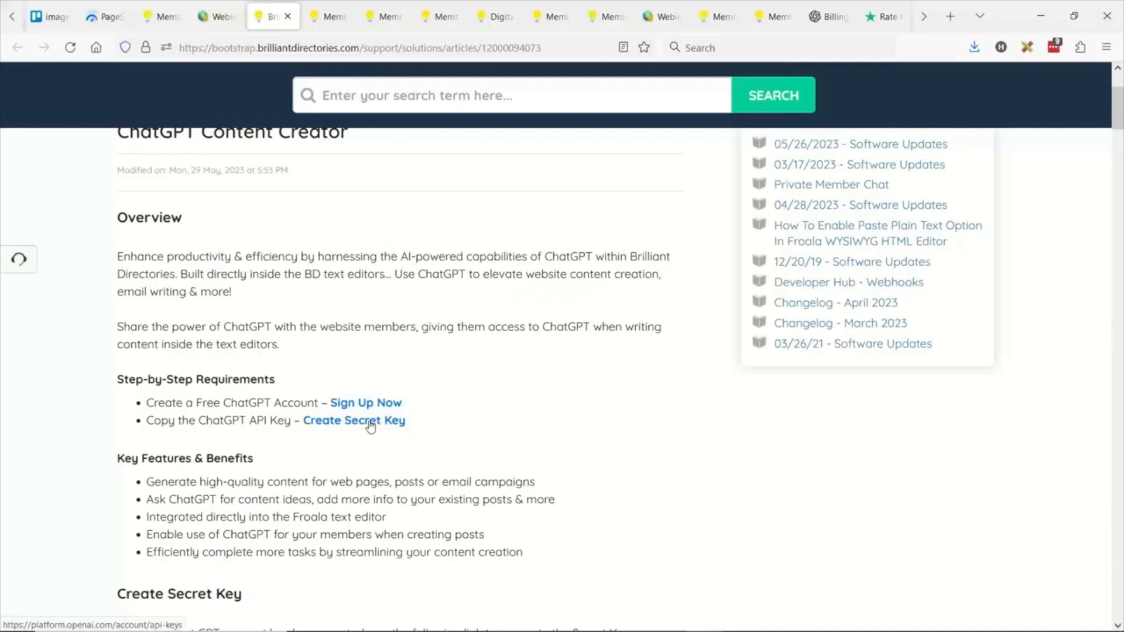
click(370, 426)
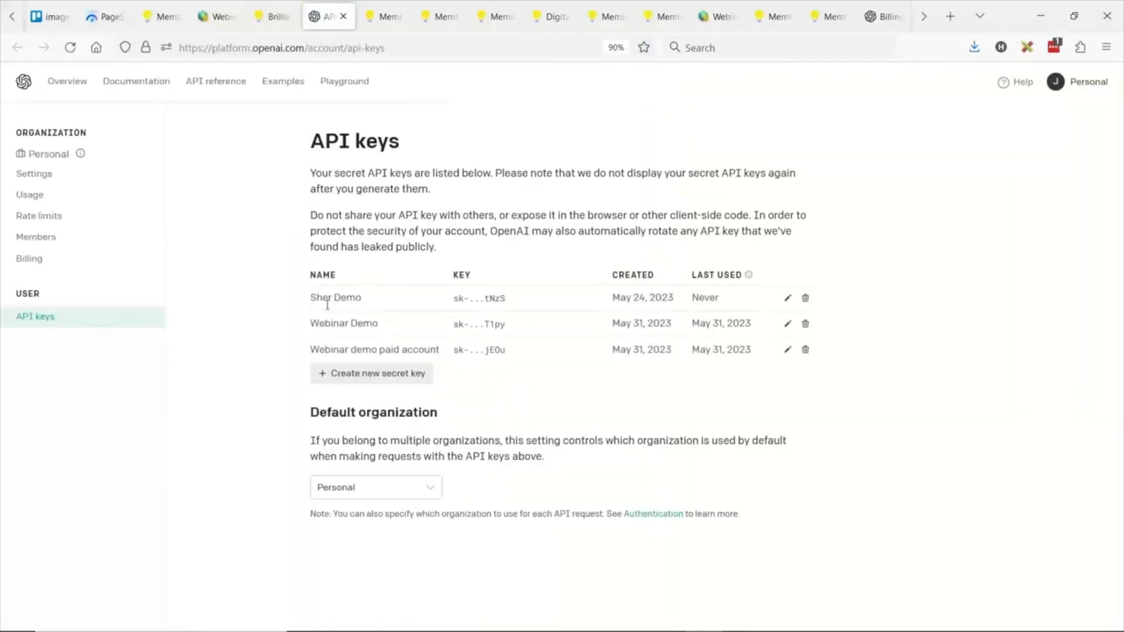
click(364, 375)
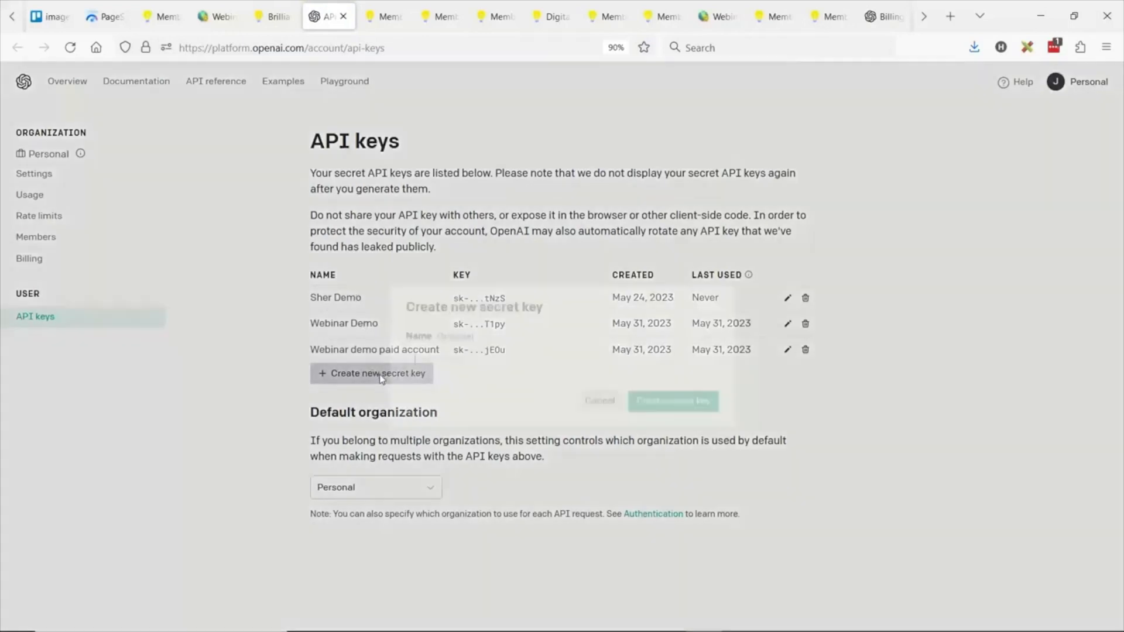
text(LIVE WEBINAR)
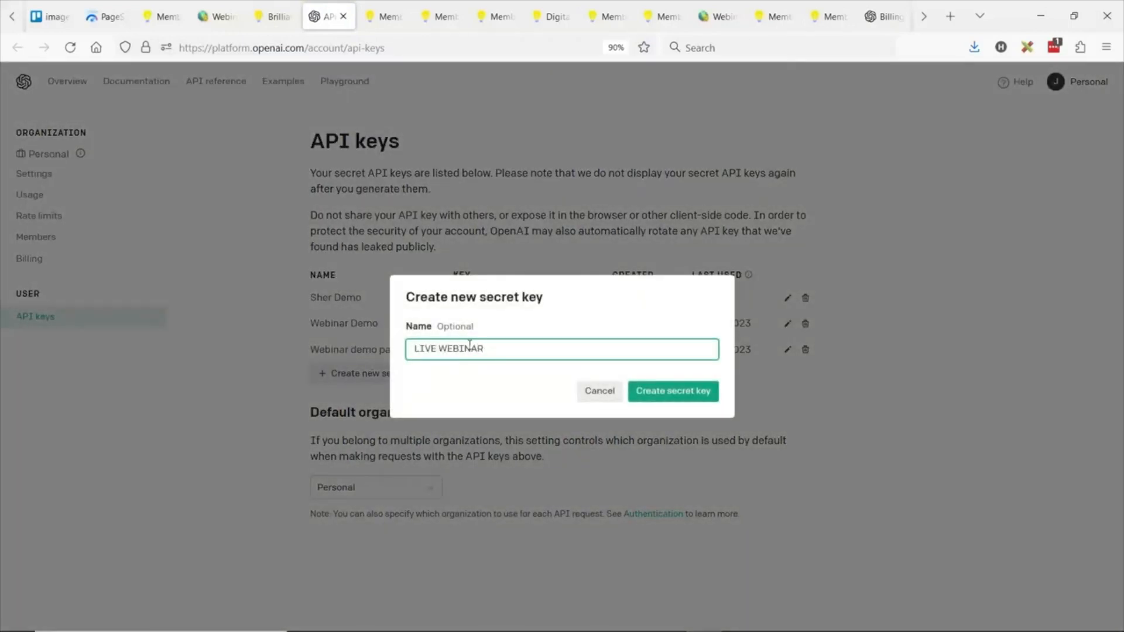
click(686, 398)
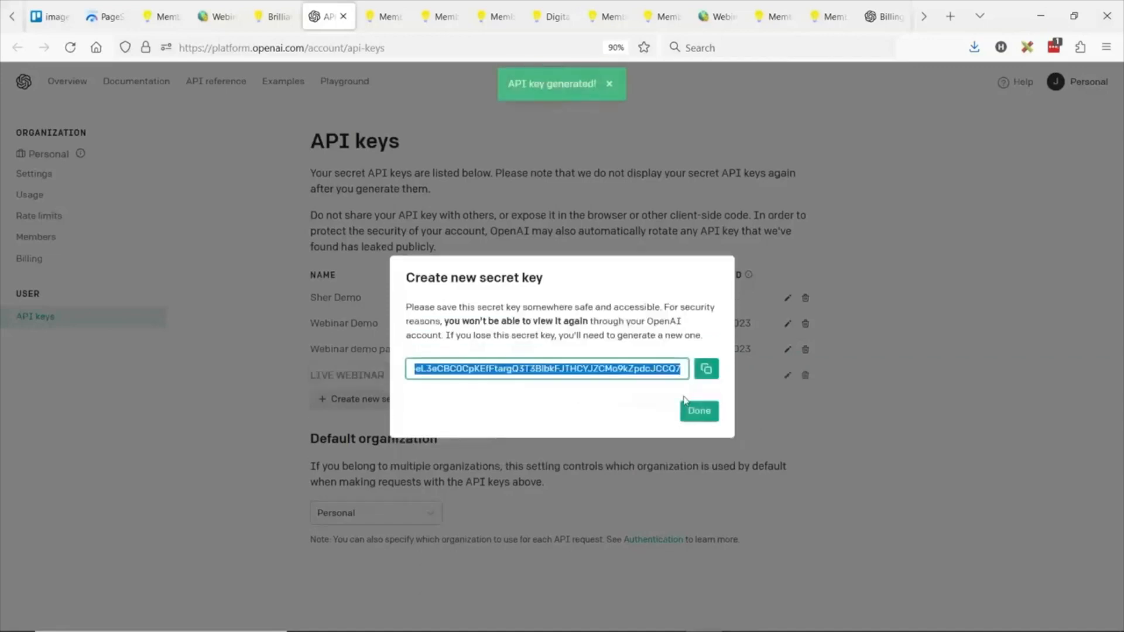
click(706, 369)
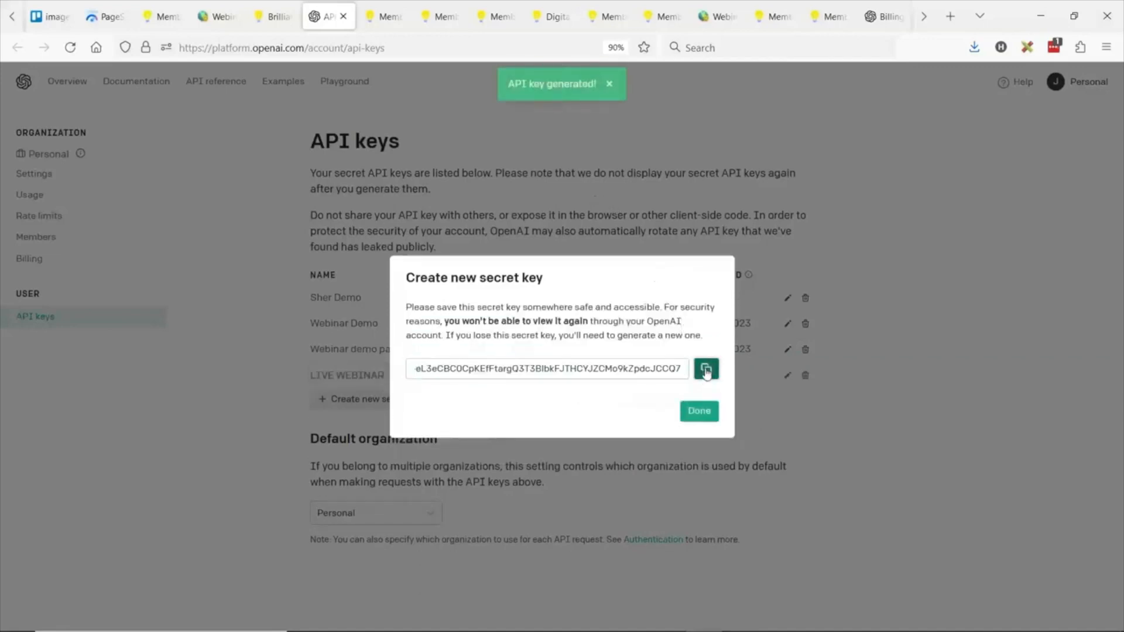
Replace the ChatGPT API Key in the website's integration settings with the copied API key and save the changes.
click(241, 10)
scroll(181, 228, up, 2)
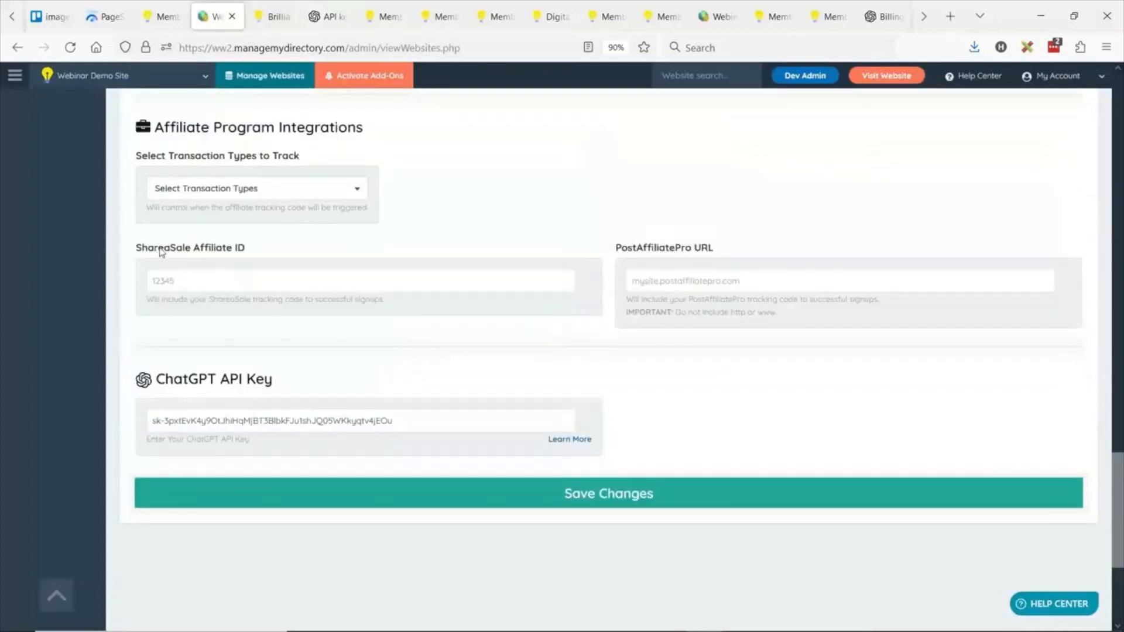
drag(398, 420, 150, 420)
key(ctrl+v)
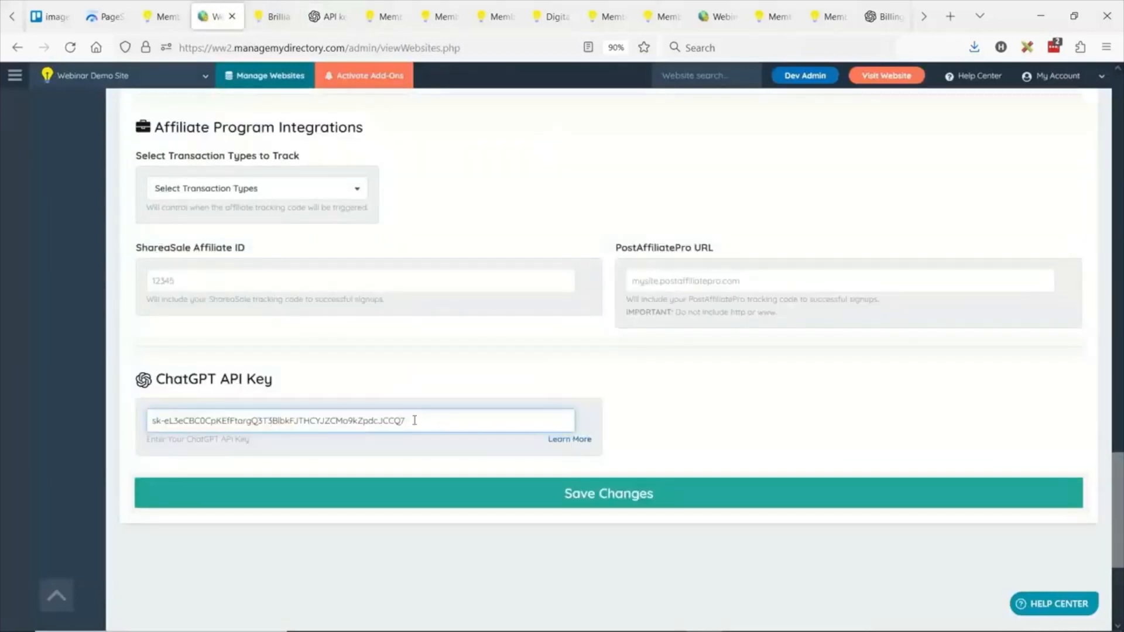
click(615, 491)
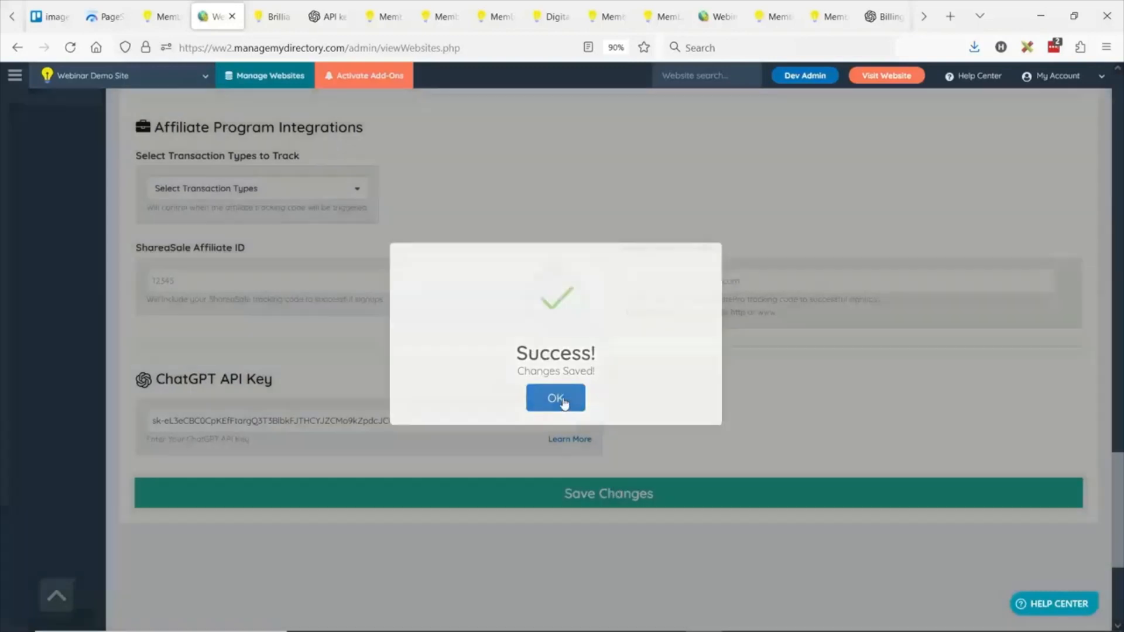
click(555, 398)
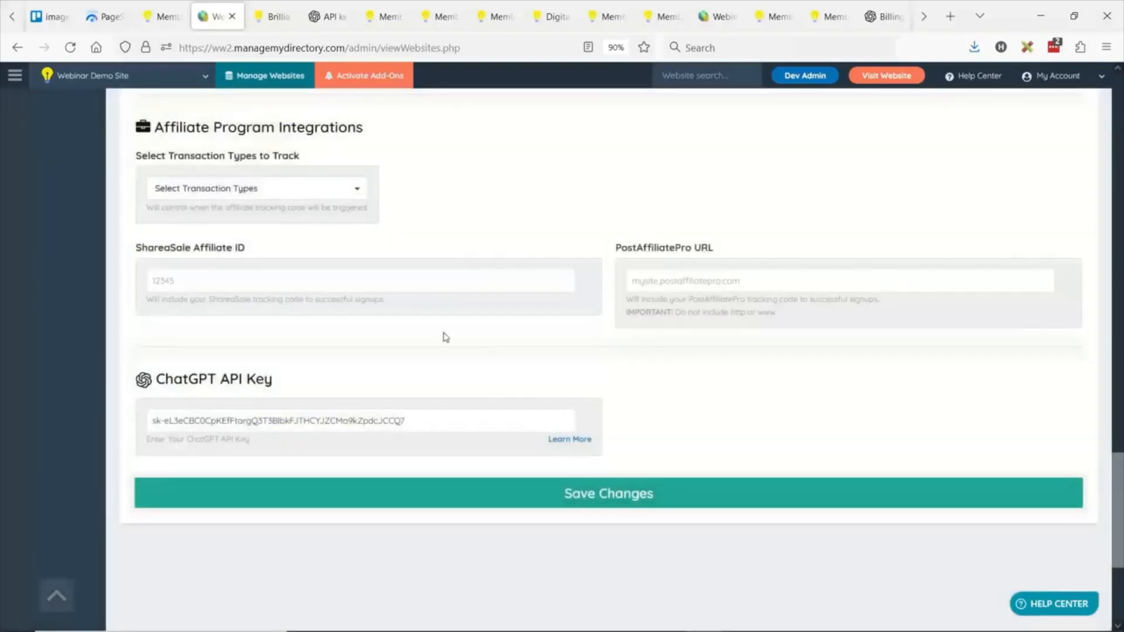
Return to OpenAI, dismiss the new secret key dialog and view the account's Billing page.
click(327, 16)
click(697, 412)
click(56, 264)
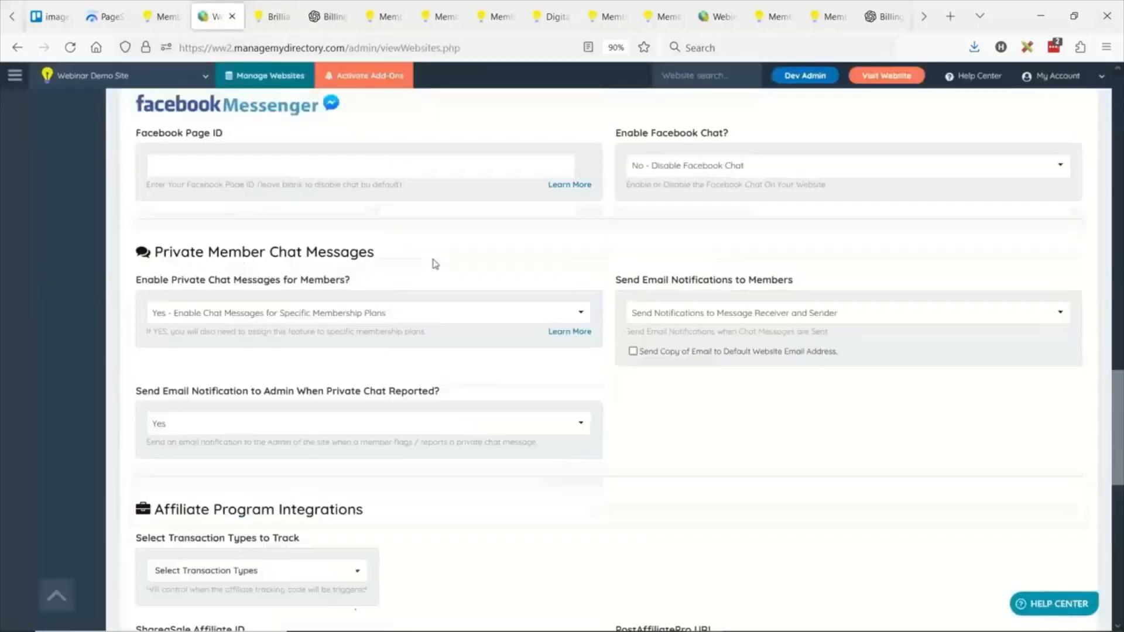
Return to the website admin and create a new web page in the Web Page Builder.
scroll(433, 261, up, 15)
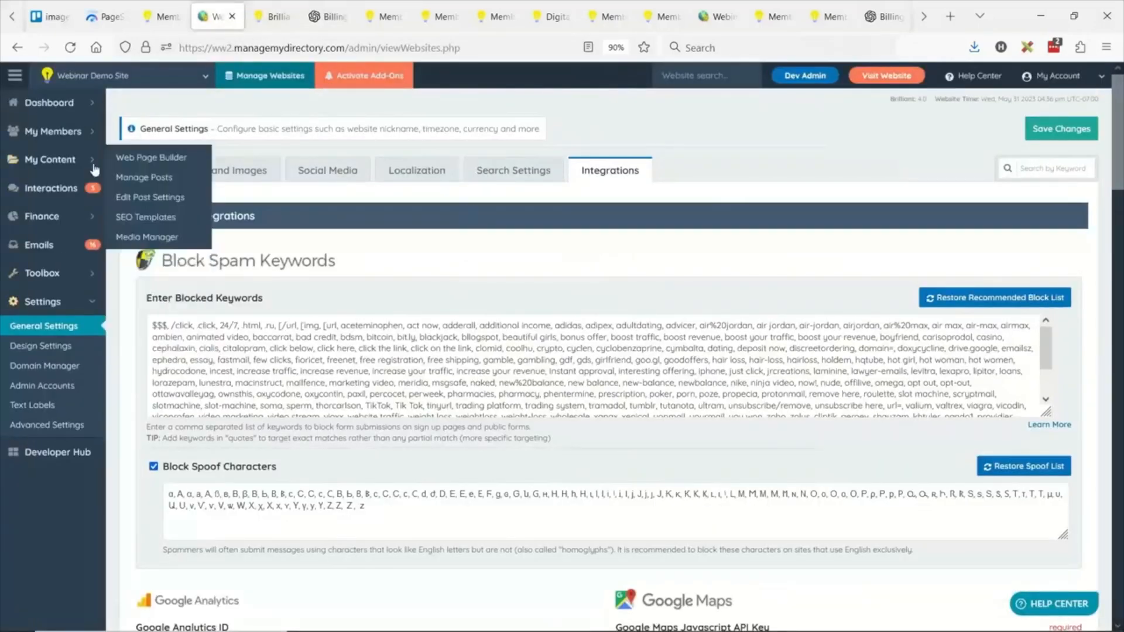
click(87, 161)
click(29, 185)
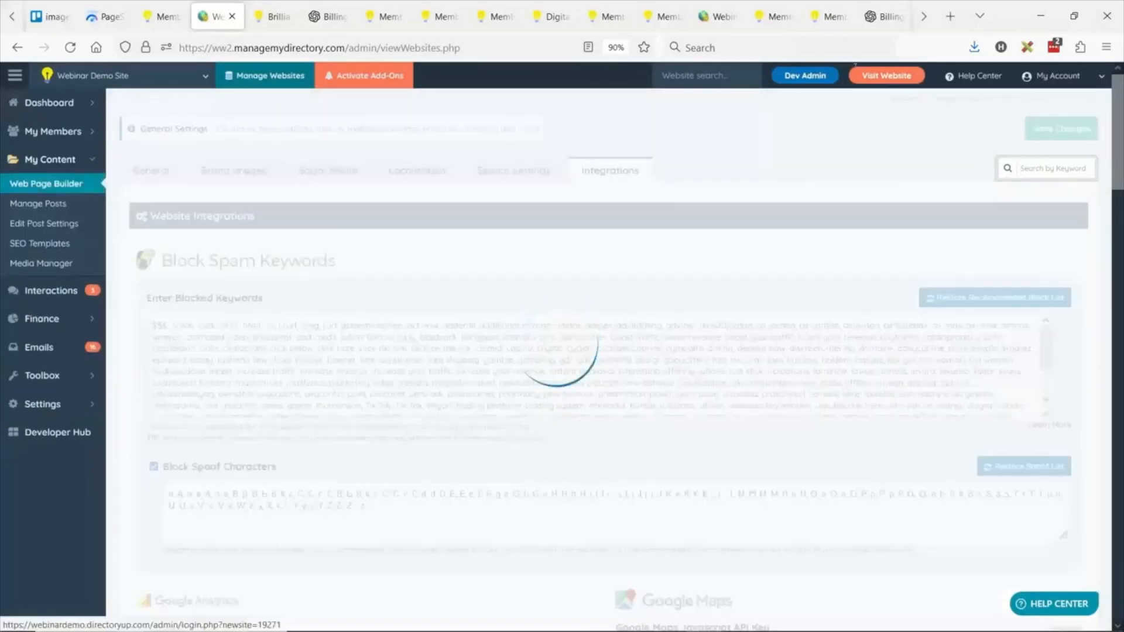
click(214, 365)
click(247, 365)
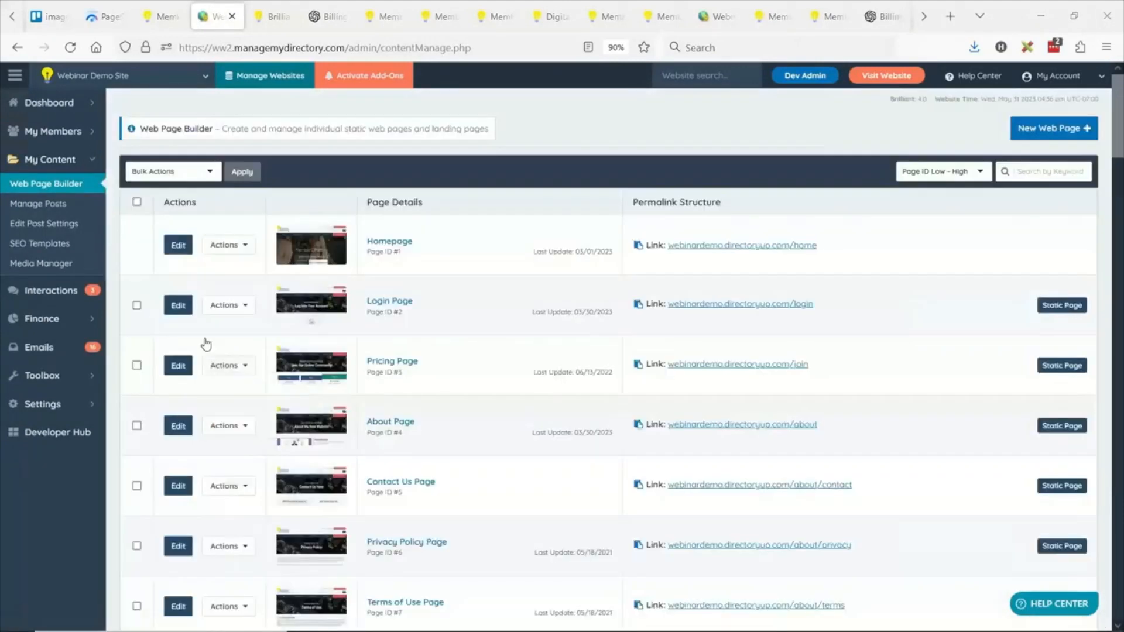
click(1064, 139)
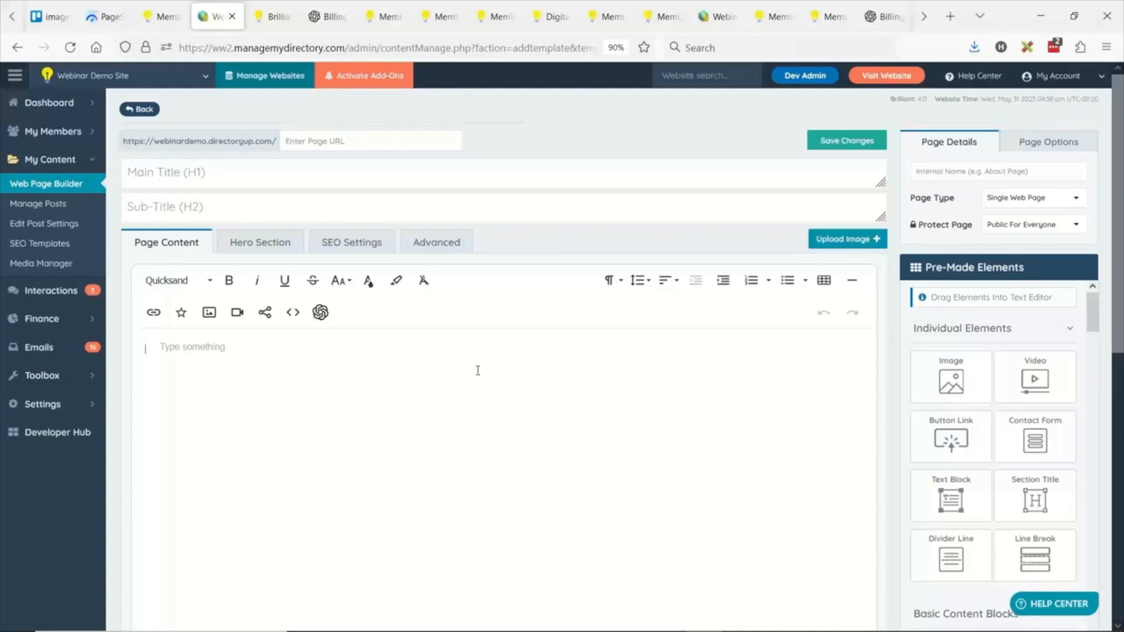
Enter the prompt 'write a strong mission page about our immigration attorney directory website called "immigrately"' in the page content.
text(write a strong mission page about our)
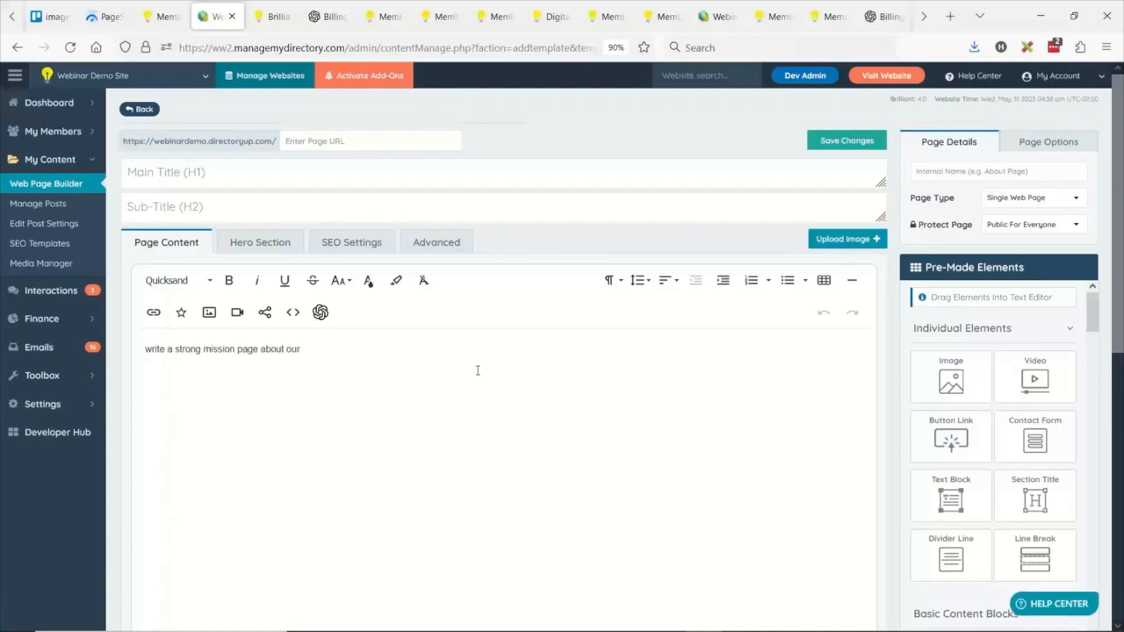
text( immigration attorney directory)
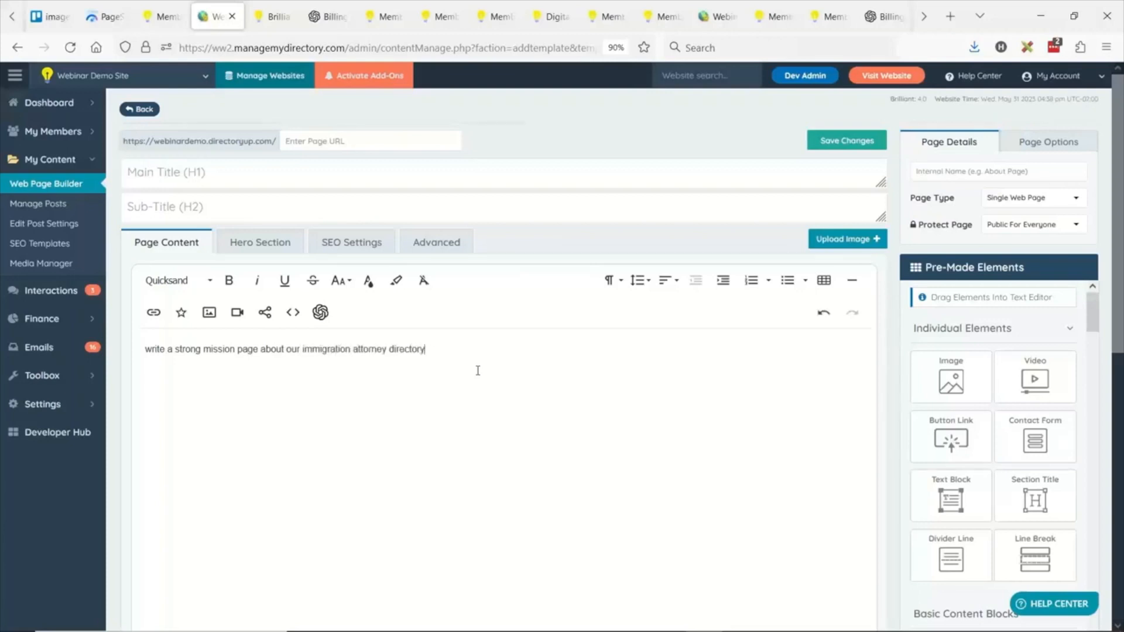
text( website called immigrately)
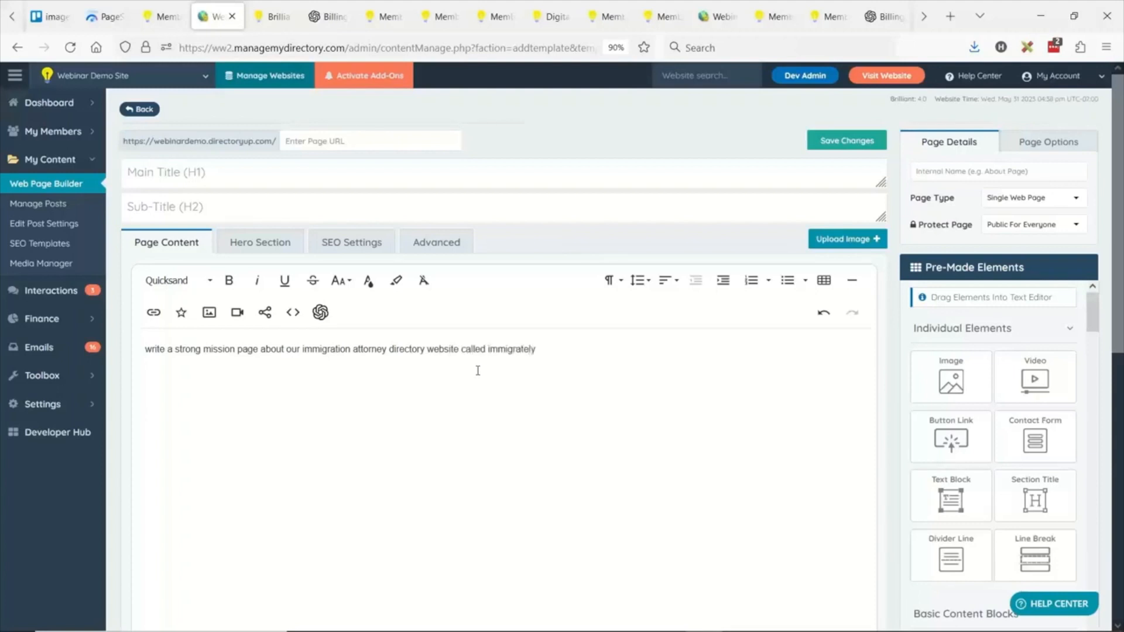
text(')
click(488, 349)
text(")
key(Delete)
Extend the prompt with ". Explain why people should use our directory to find experts" and generate a ChatGPT response from the whole prompt.
text(I. Explain wh)
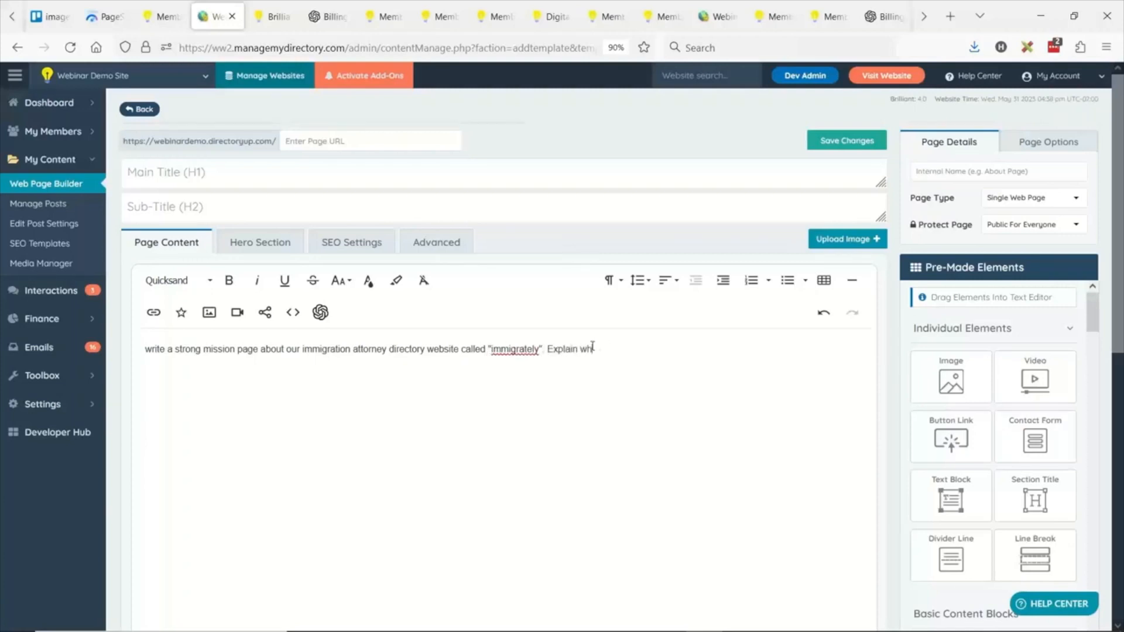
text(y people should )
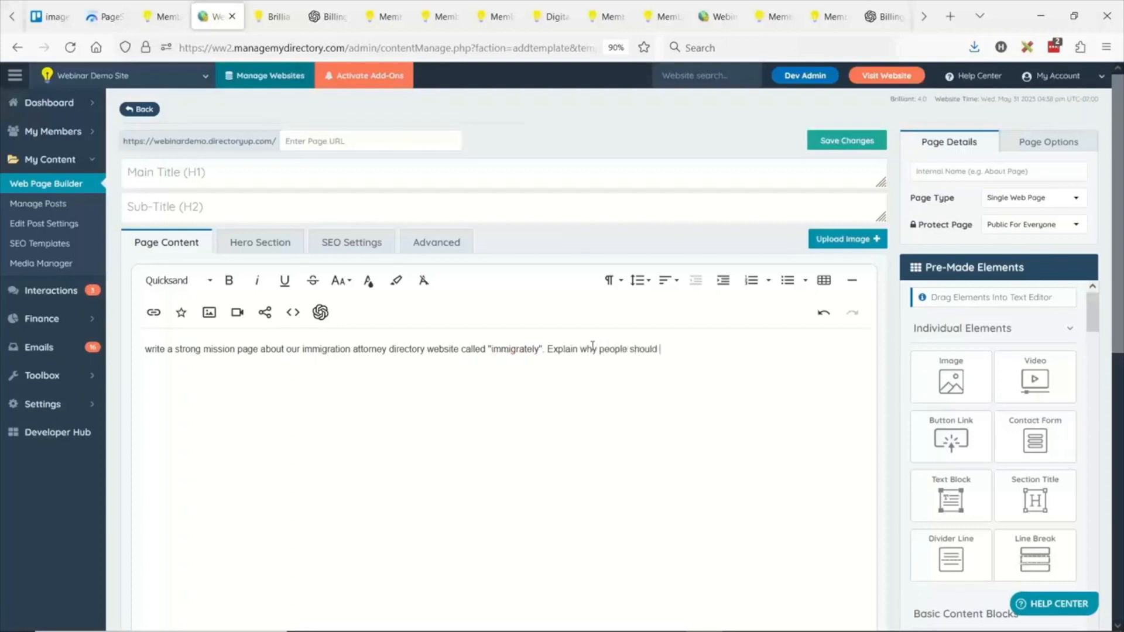
text(y)
key(BackSpace)
text(use our directory to find experts)
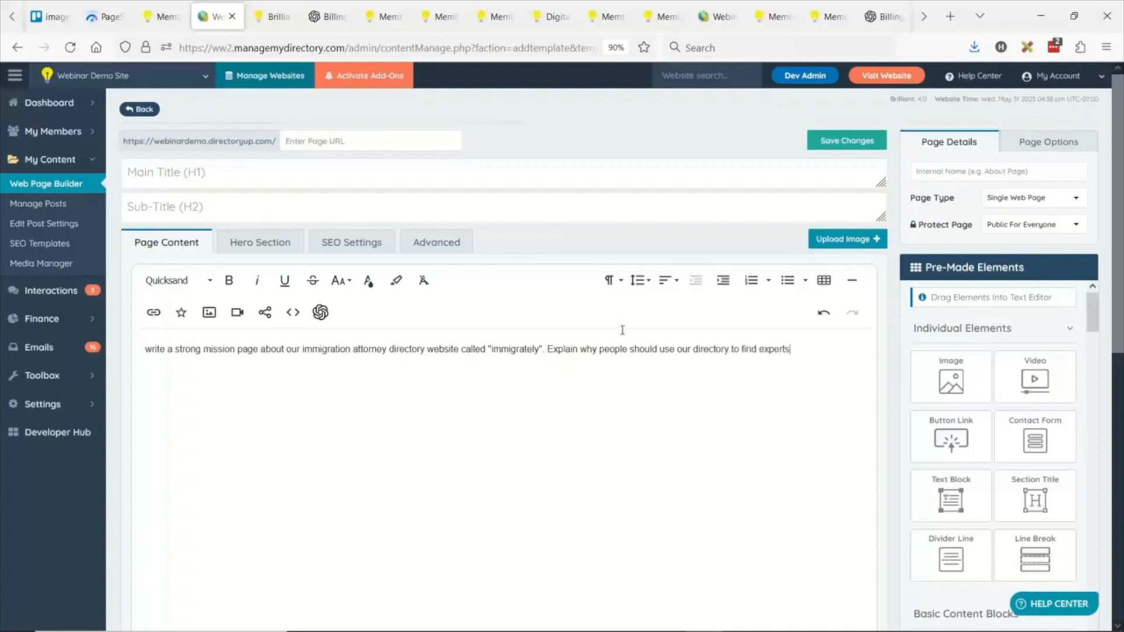
drag(819, 345, 94, 349)
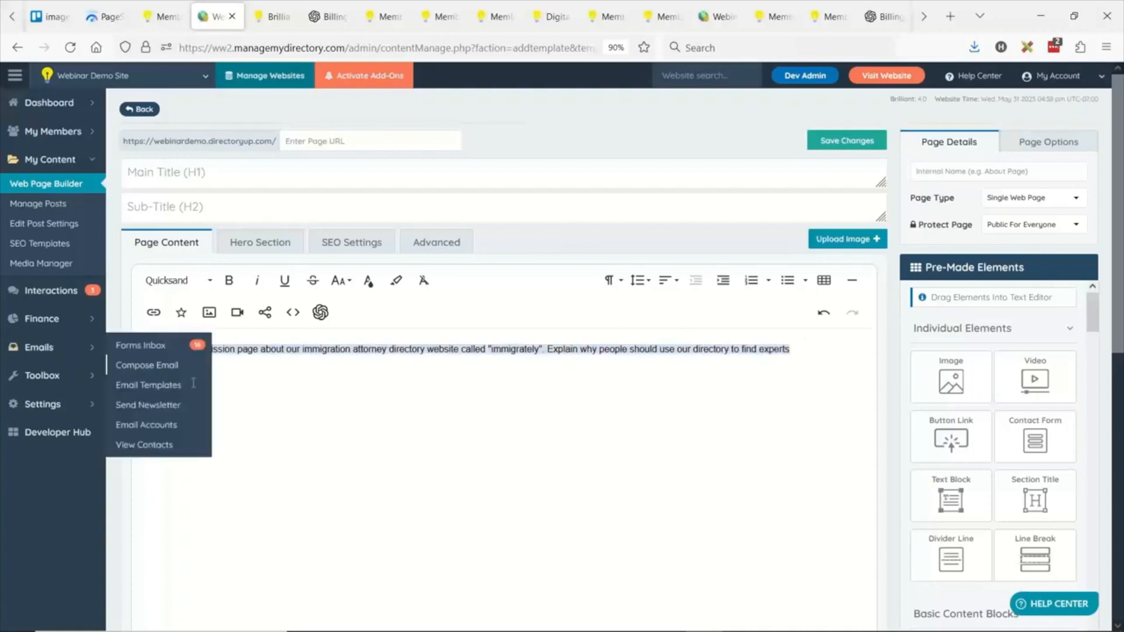
click(320, 316)
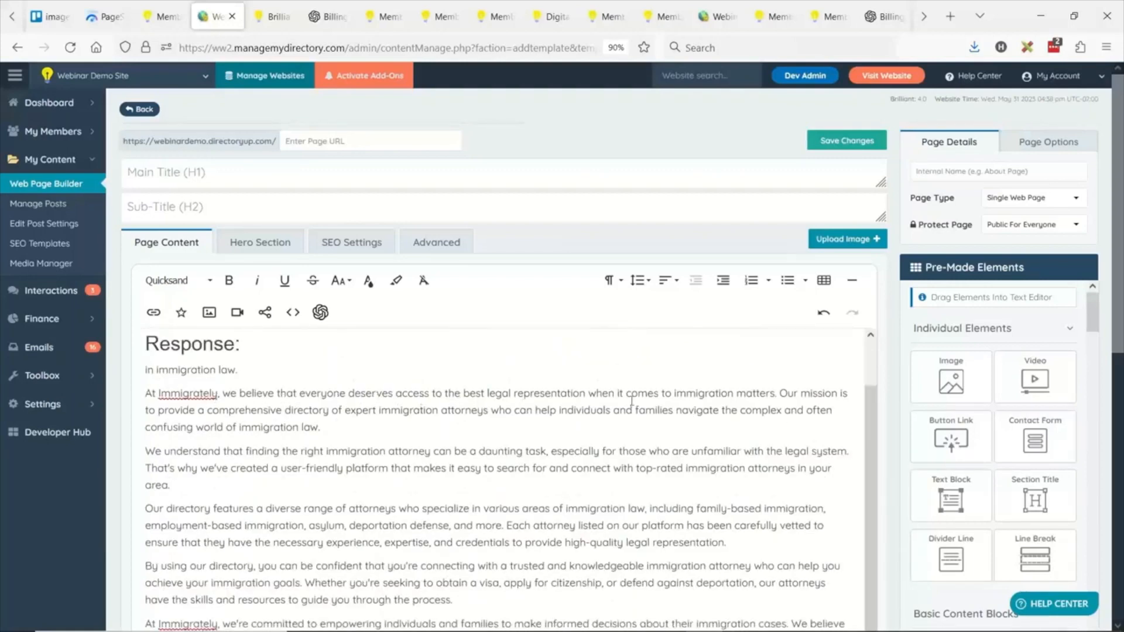
Review the generated Immigrately mission text in the page content.
scroll(409, 398, down, 4)
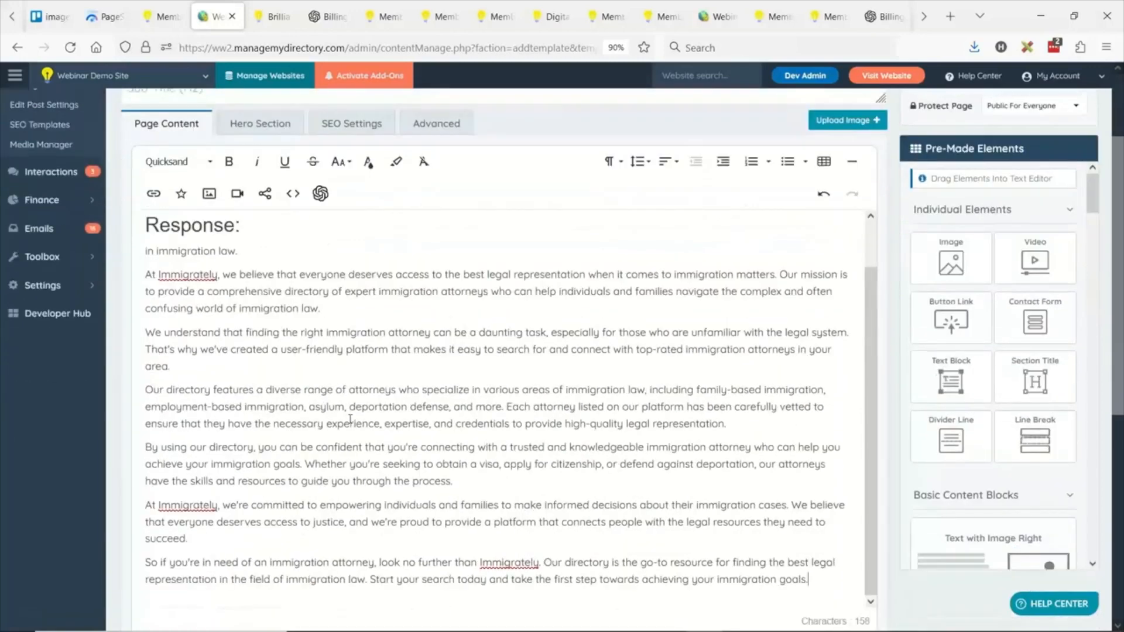
drag(808, 488, 275, 317)
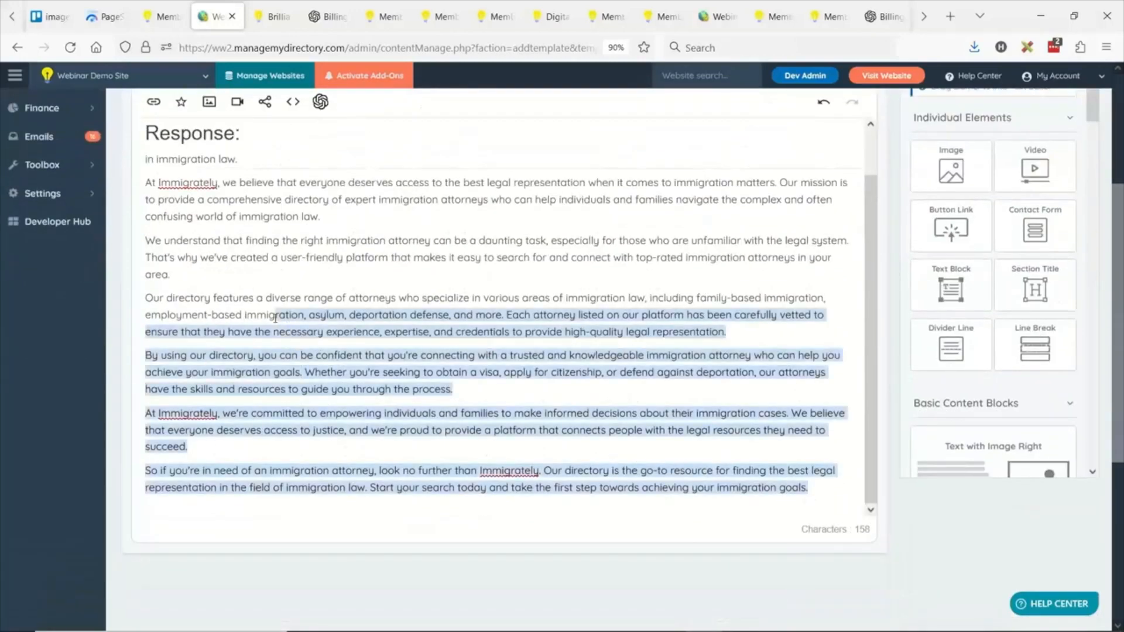
scroll(293, 331, up, 1)
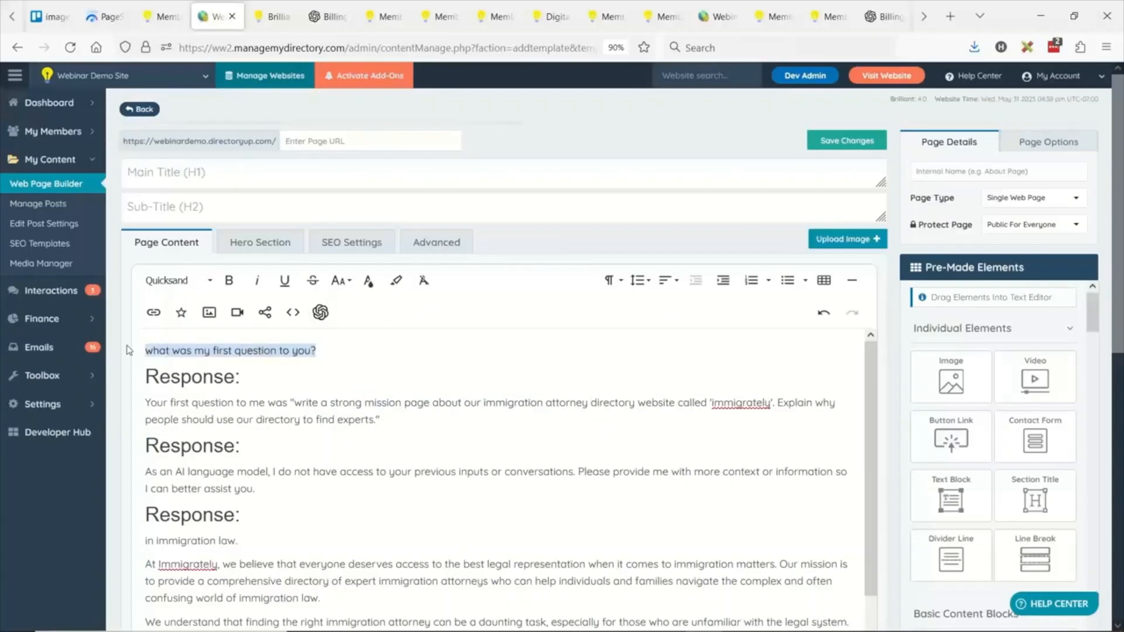
Replace the first-line prompt with "include 3 positive bullet points for using our website" and generate a ChatGPT response from it.
text(include)
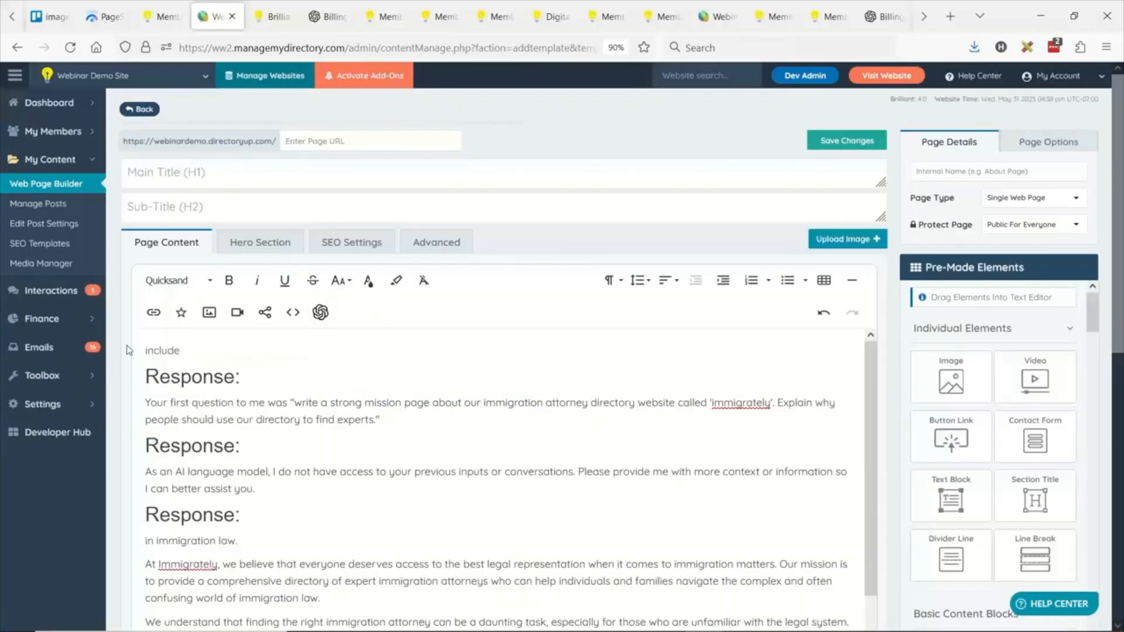
text( 3 positive bullet points for u)
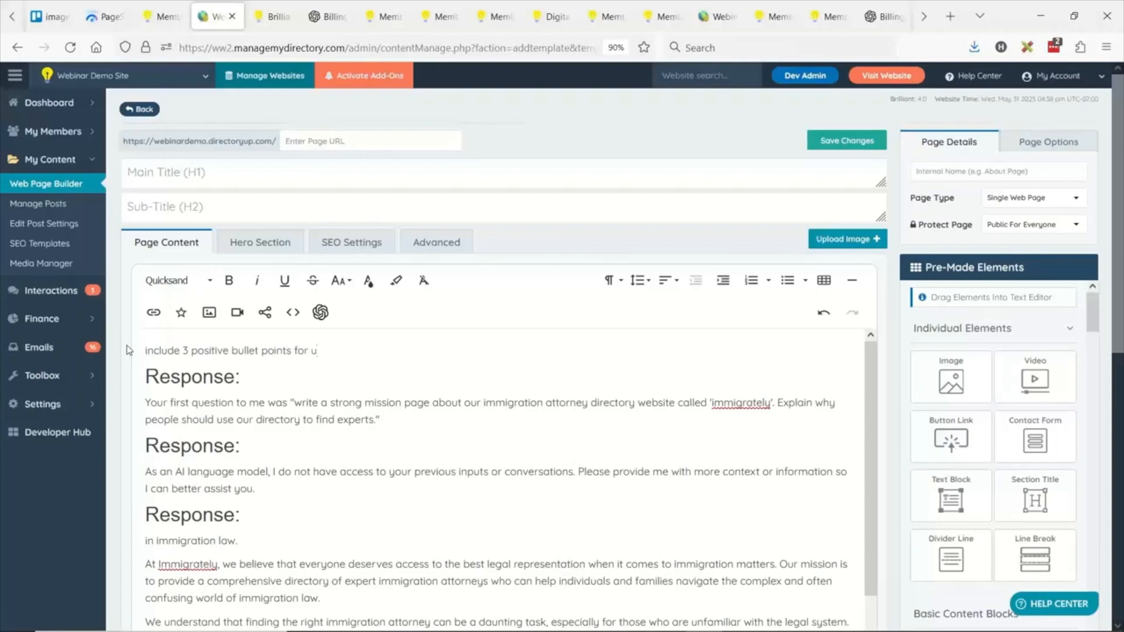
text(sing our website)
drag(414, 351, 116, 343)
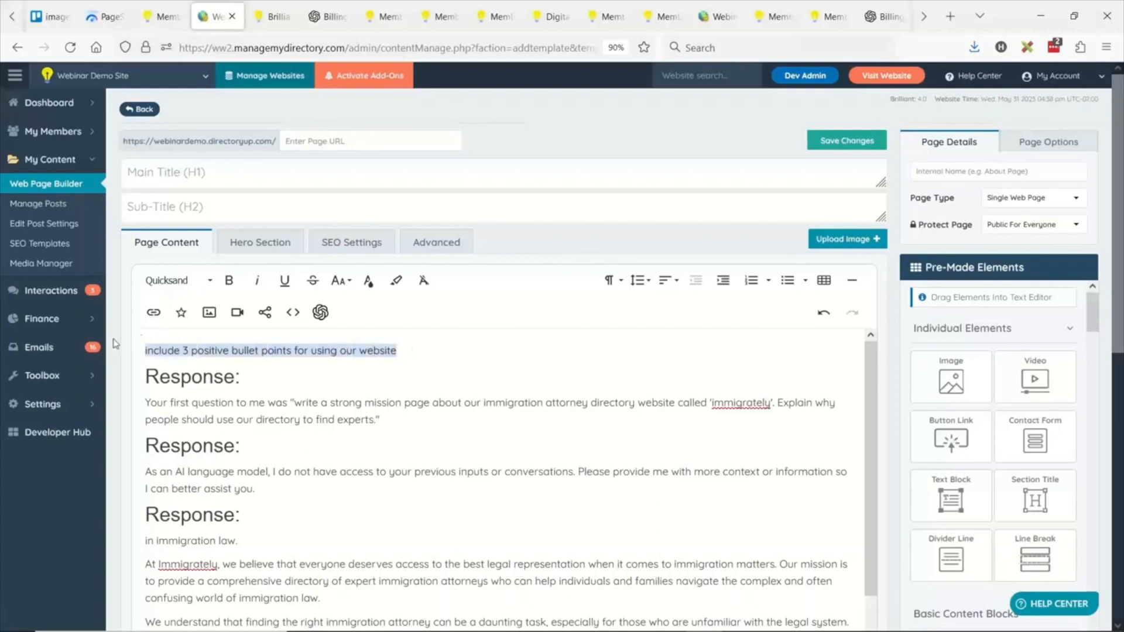
click(320, 312)
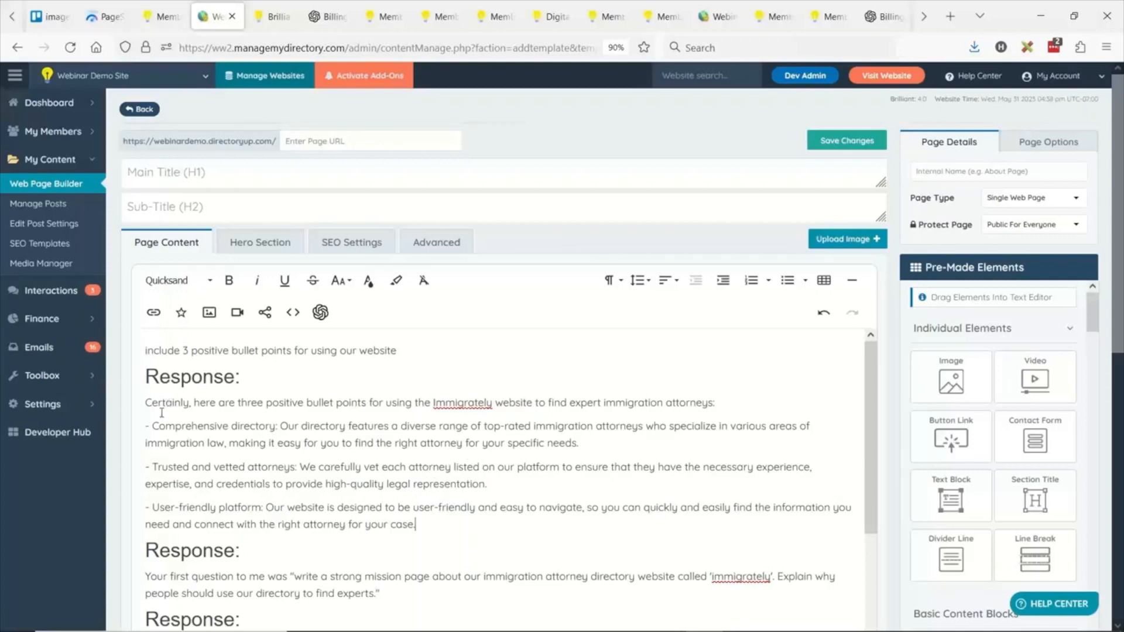
Bold the lead-ins "- Comprehensive directory:", "- Trusted and vetted attorneys:" and "- User-friendly platform:" in the generated bullet points.
drag(147, 426, 278, 425)
drag(158, 466, 293, 467)
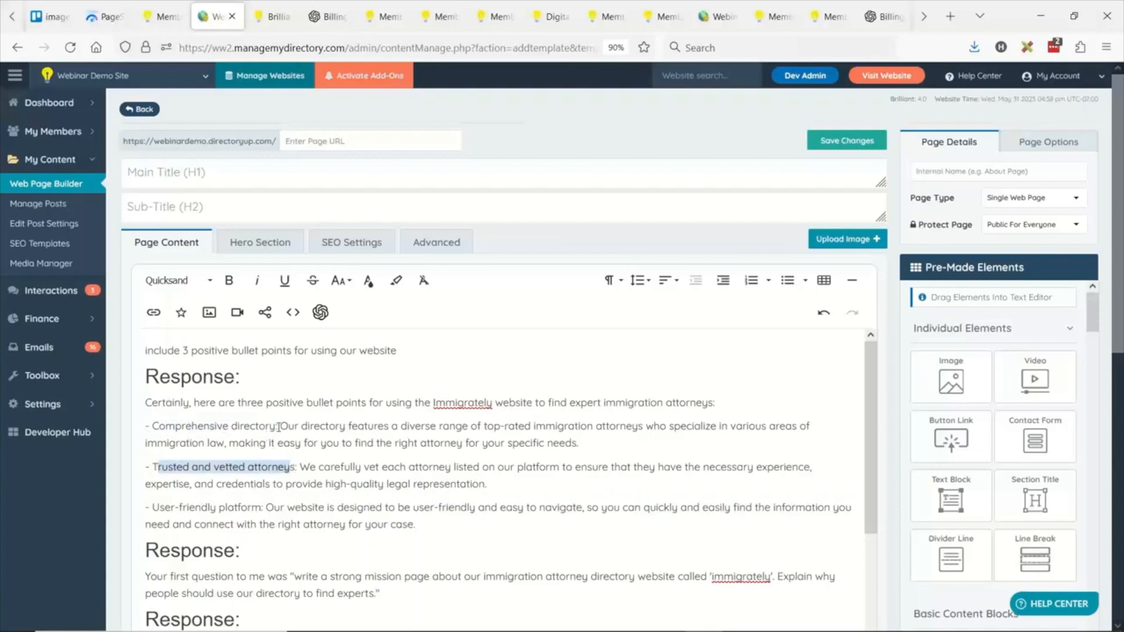
drag(278, 426, 145, 426)
key(ctrl+b)
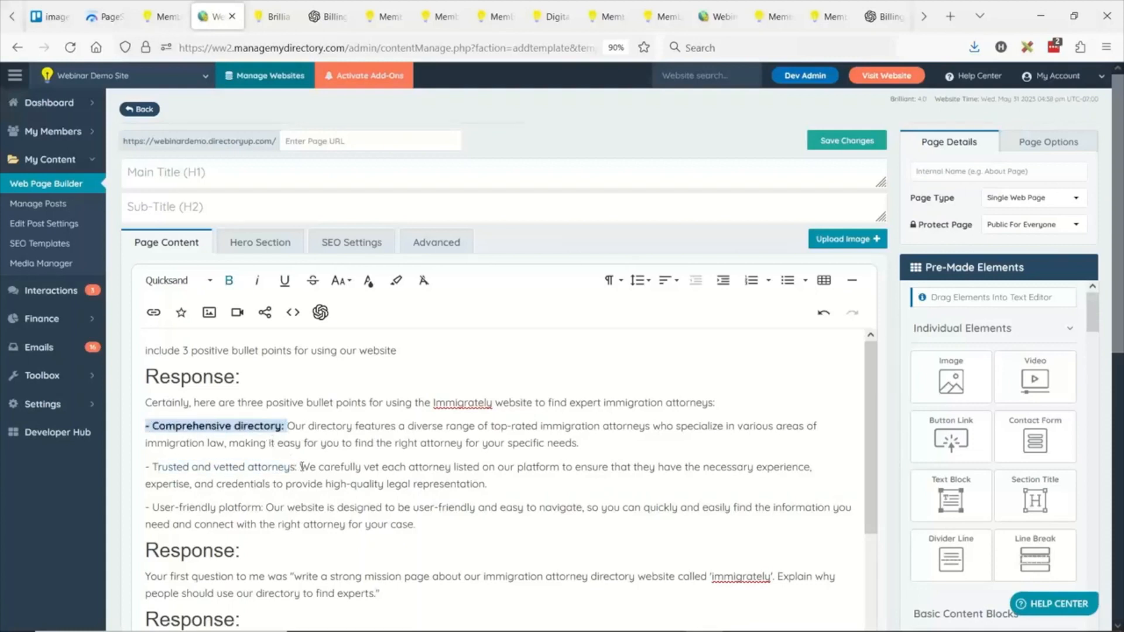
drag(302, 467, 146, 467)
key(ctrl+b)
drag(267, 507, 145, 507)
key(ctrl+b)
Move the three generated bullet points into the mission text, directly below the paragraph ending "immigration attorneys in your area.".
drag(438, 524, 130, 431)
key(ctrl+c)
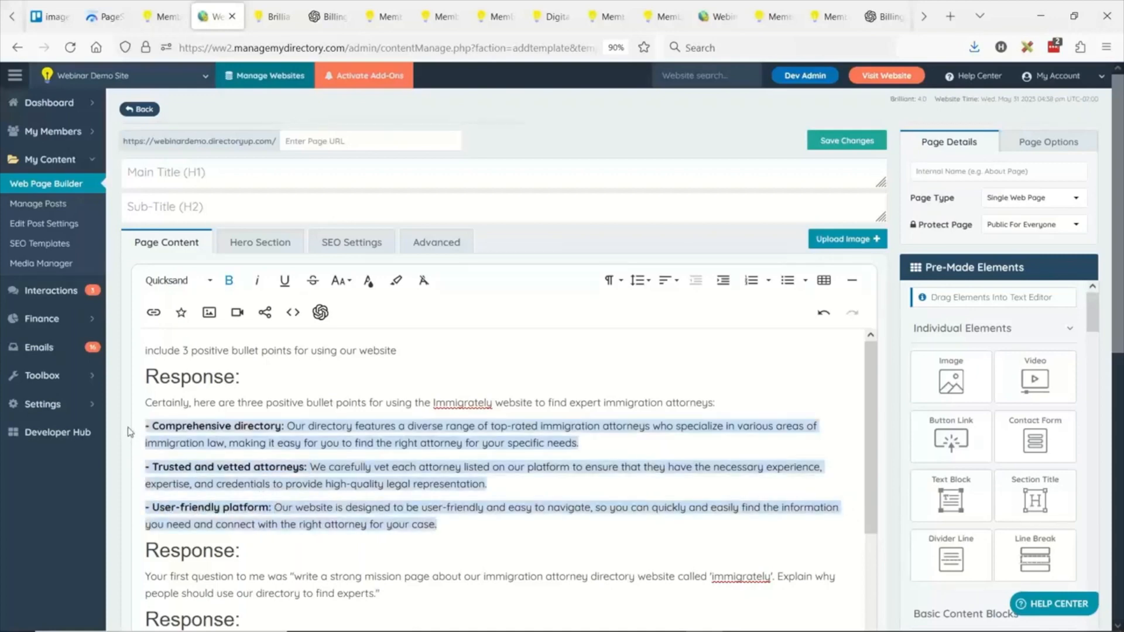
key(BackSpace)
scroll(194, 463, down, 8)
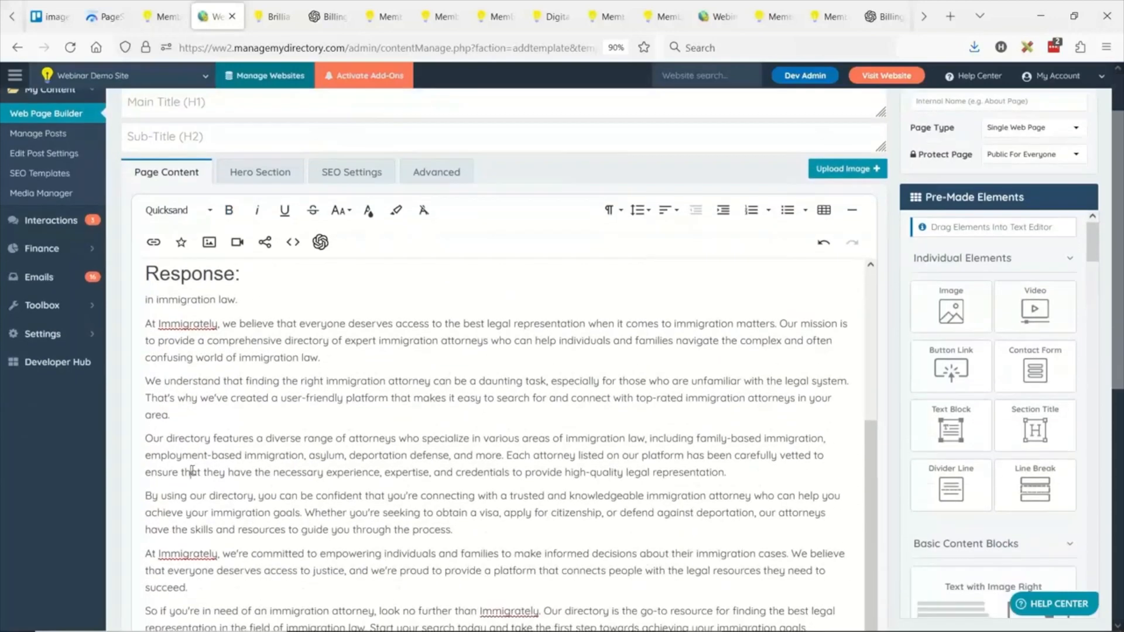
click(187, 416)
key(Return)
key(ctrl+v)
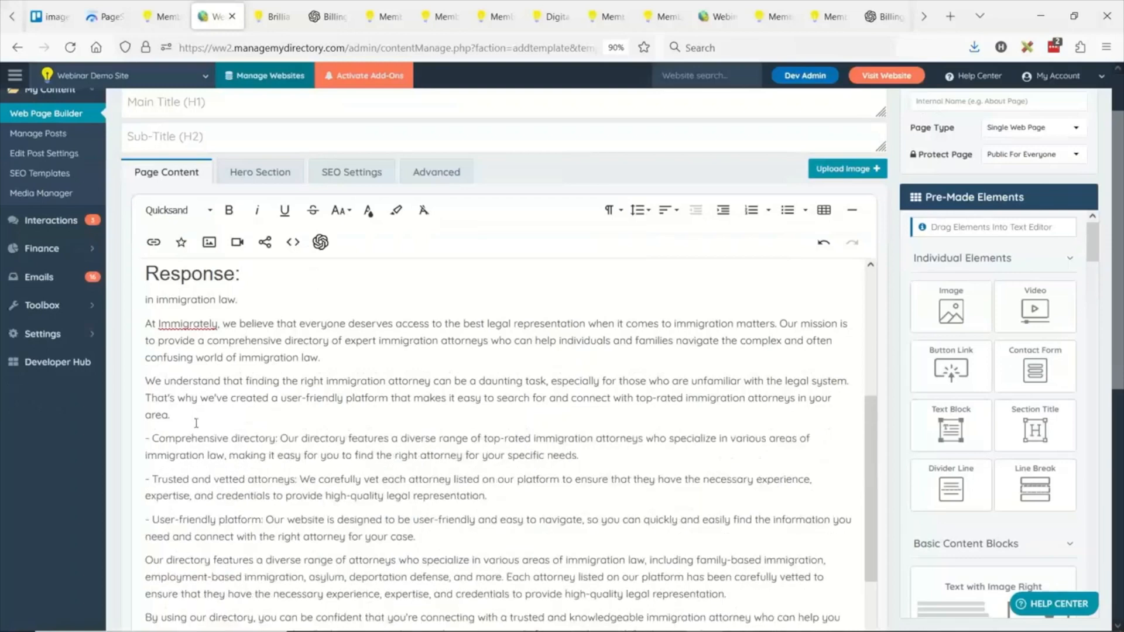
Bold the lead-in "- Comprehensive directory:" of the first pasted bullet point in the mission text.
drag(283, 438, 130, 442)
key(ctrl+b)
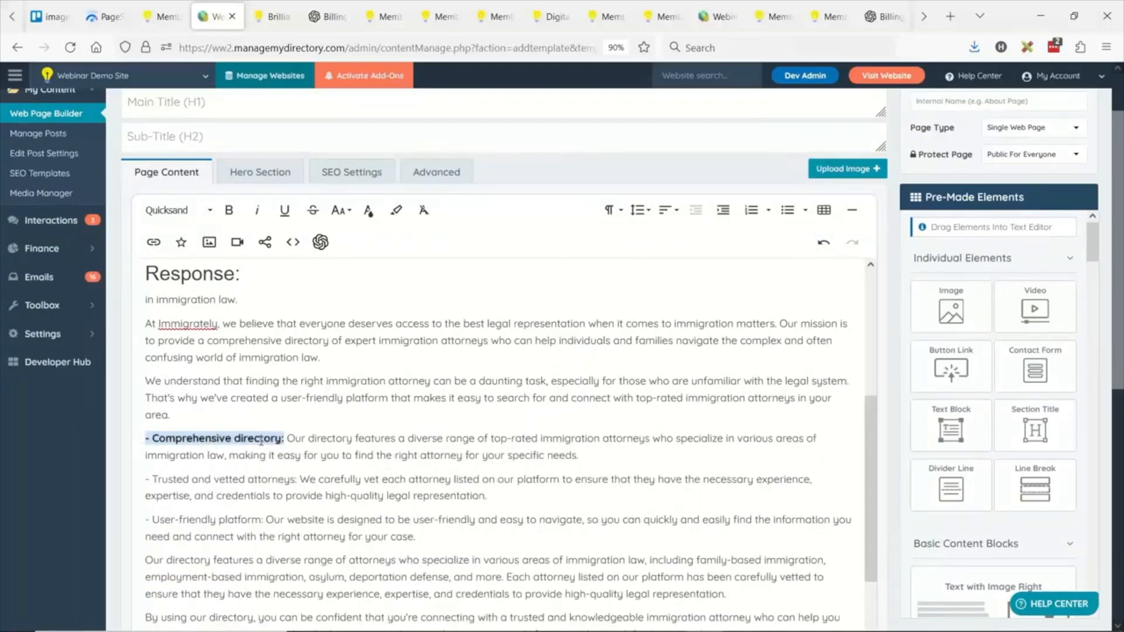
click(261, 440)
scroll(294, 442, up, 1)
scroll(295, 442, up, 3)
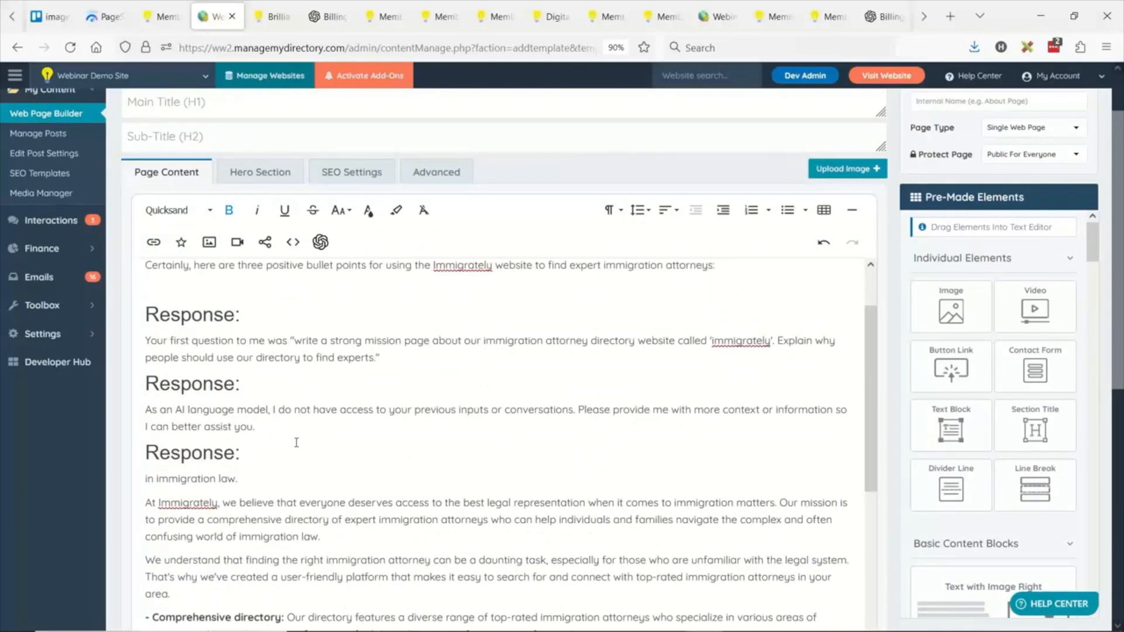
Open the homepage design settings and bring up the editor of the Section 3 content, Custom Content 5.
mouse_move(75, 345)
click(150, 353)
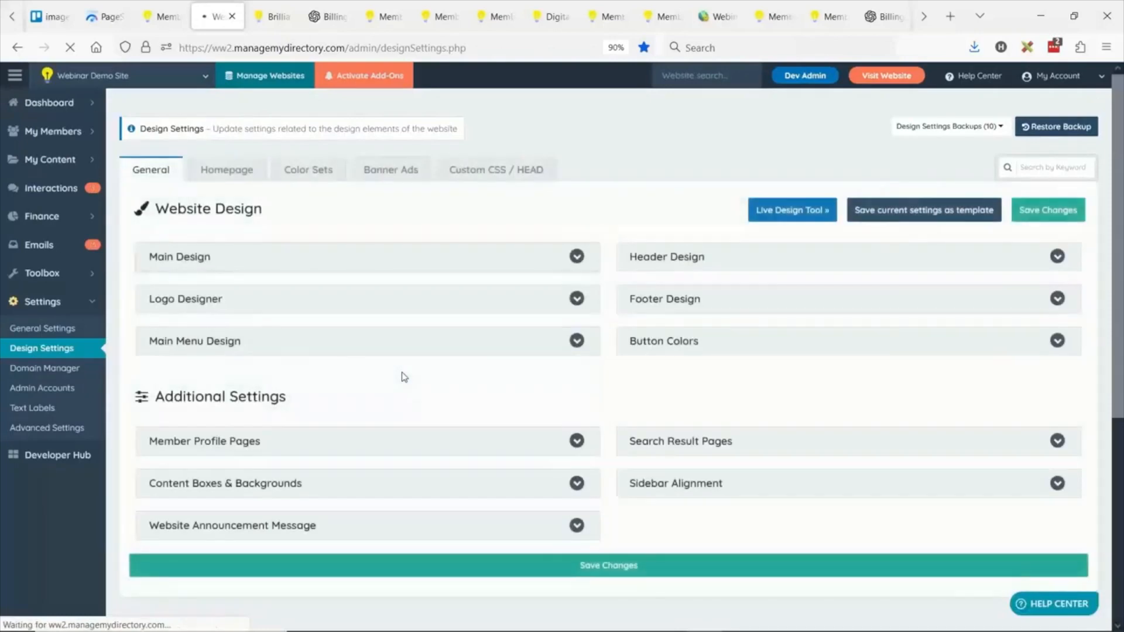
click(227, 171)
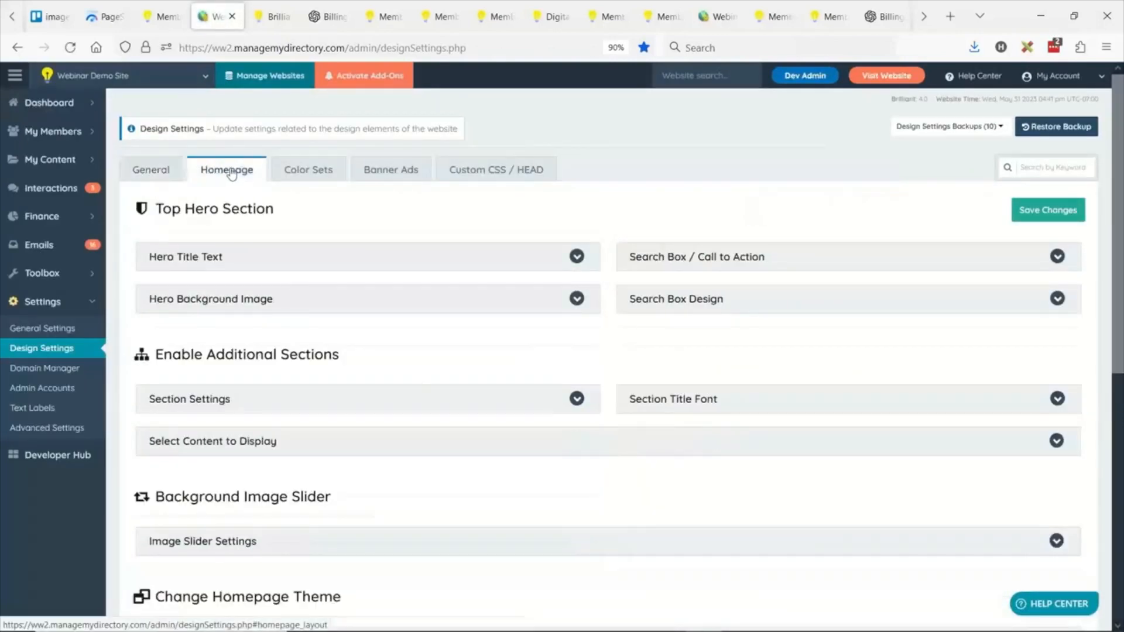
click(238, 446)
scroll(316, 343, down, 3)
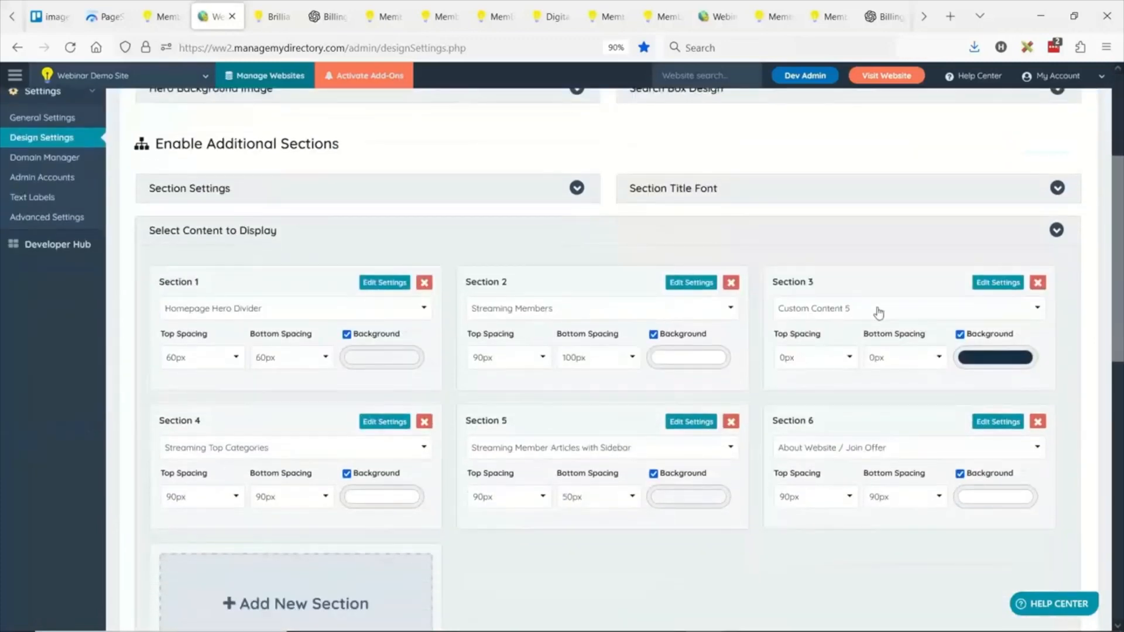
click(995, 284)
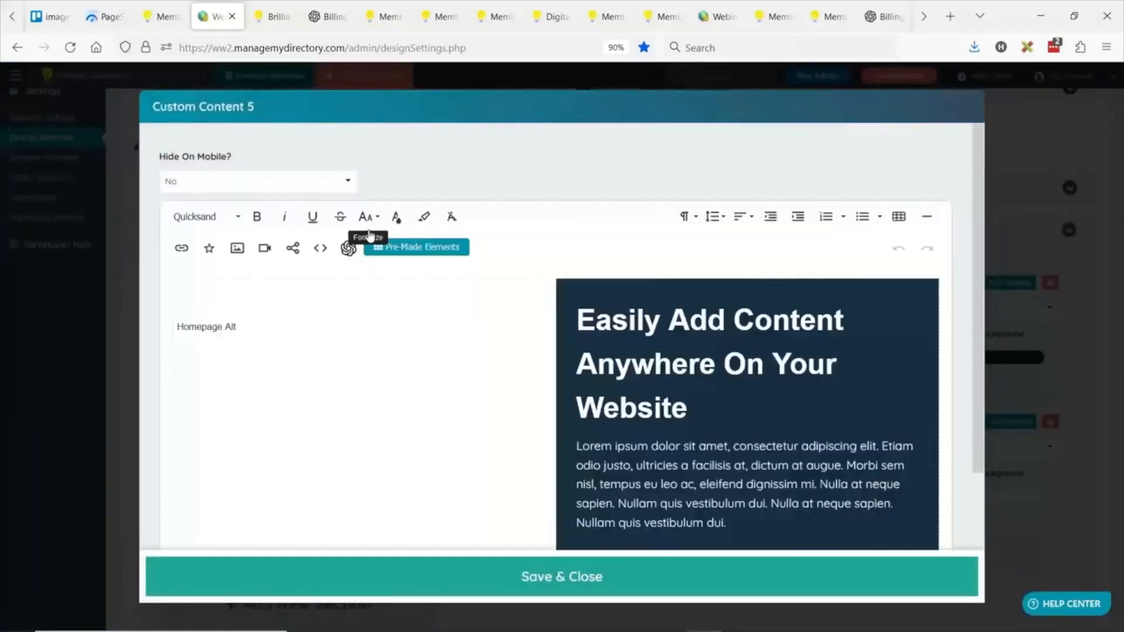
Try ChatGPT on the heading "Easily Add Content Anywhere On Your Website" in Custom Content 5, and close the editor without saving.
scroll(638, 332, down, 2)
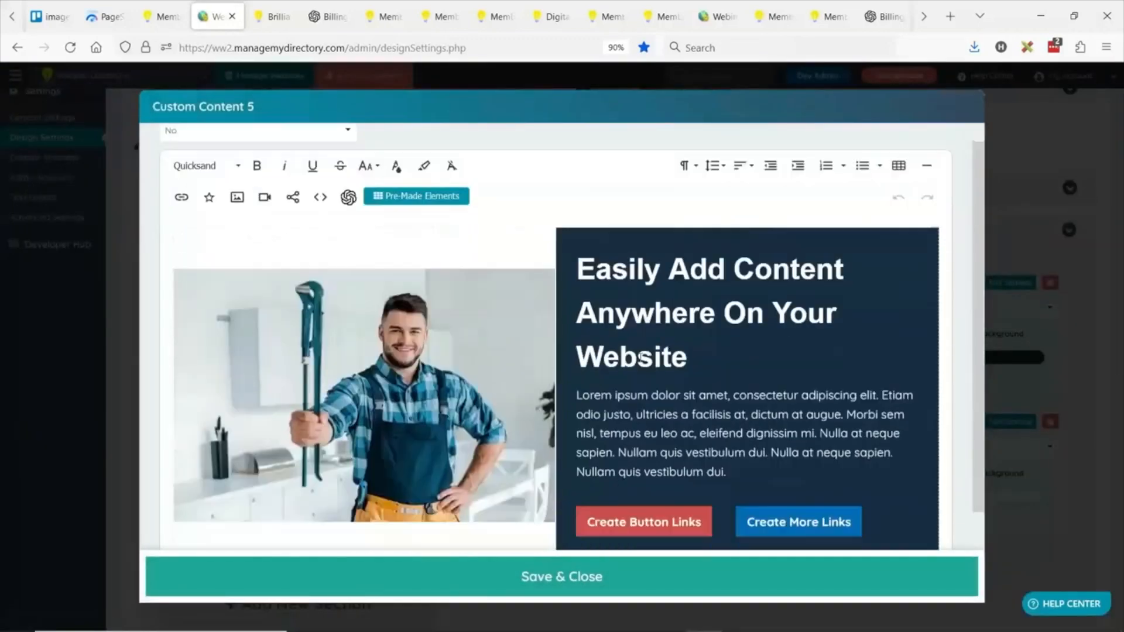
drag(578, 327, 726, 404)
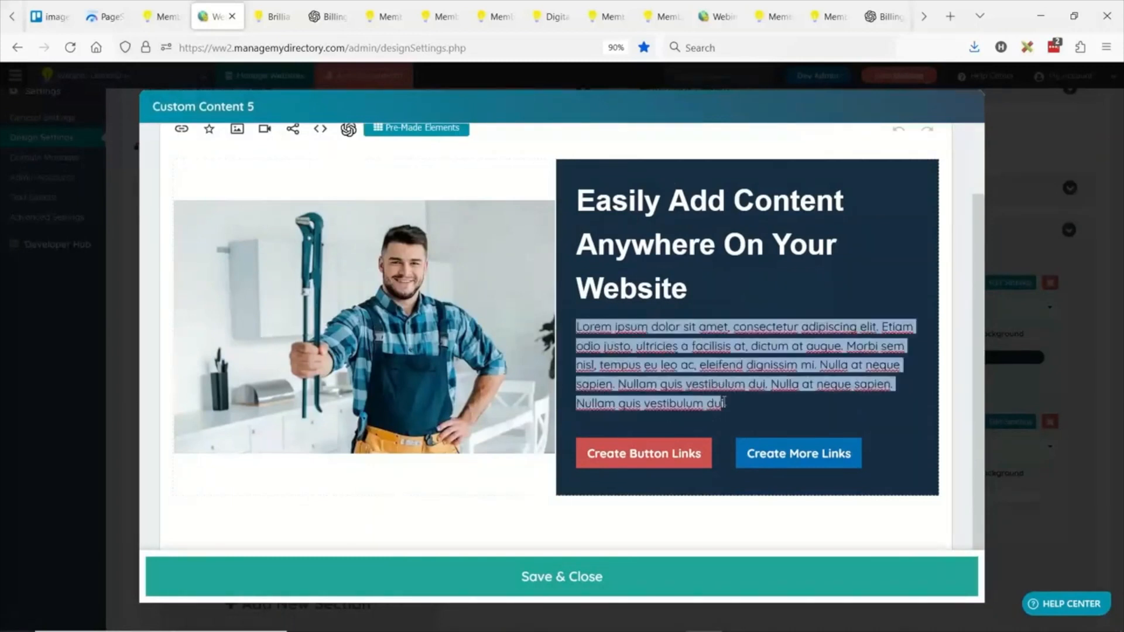
scroll(726, 404, up, 1)
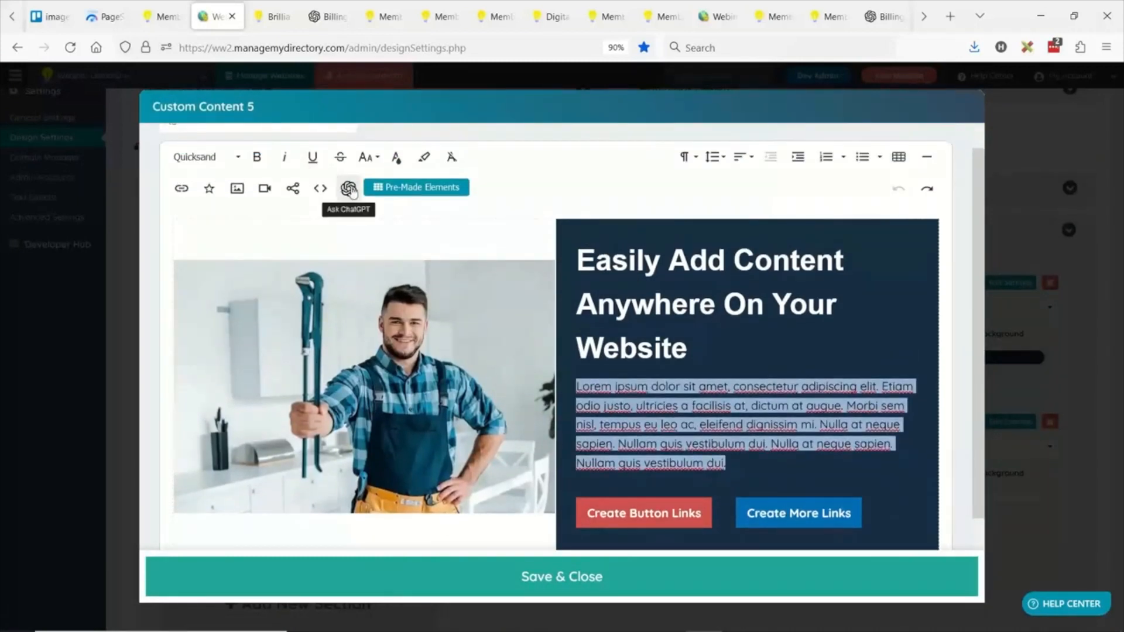
click(577, 273)
drag(609, 284, 688, 337)
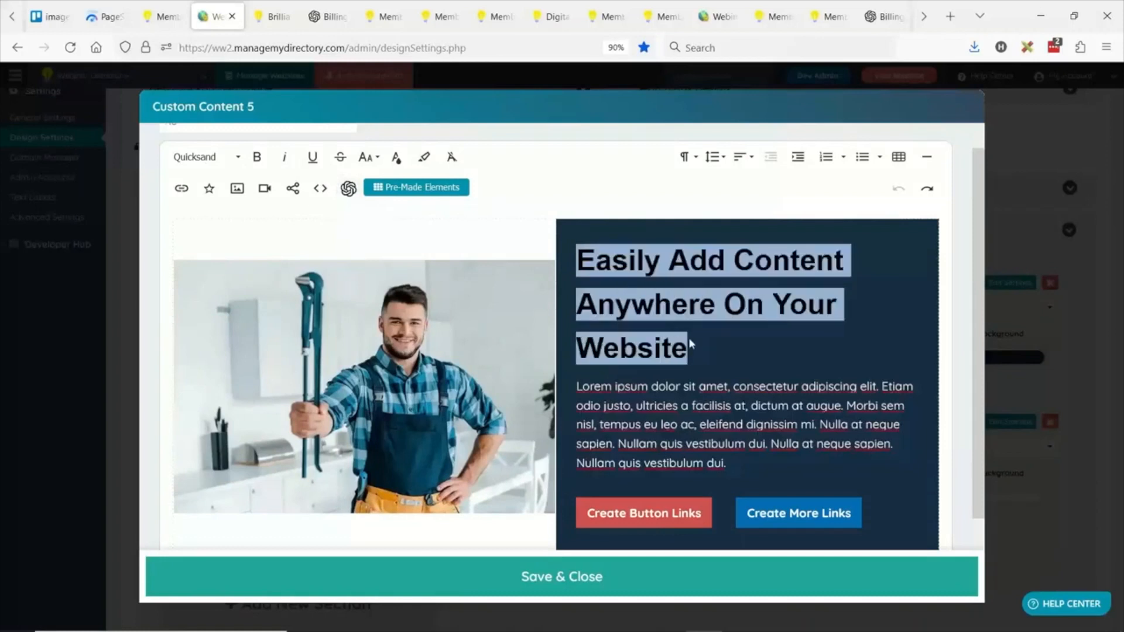
click(348, 188)
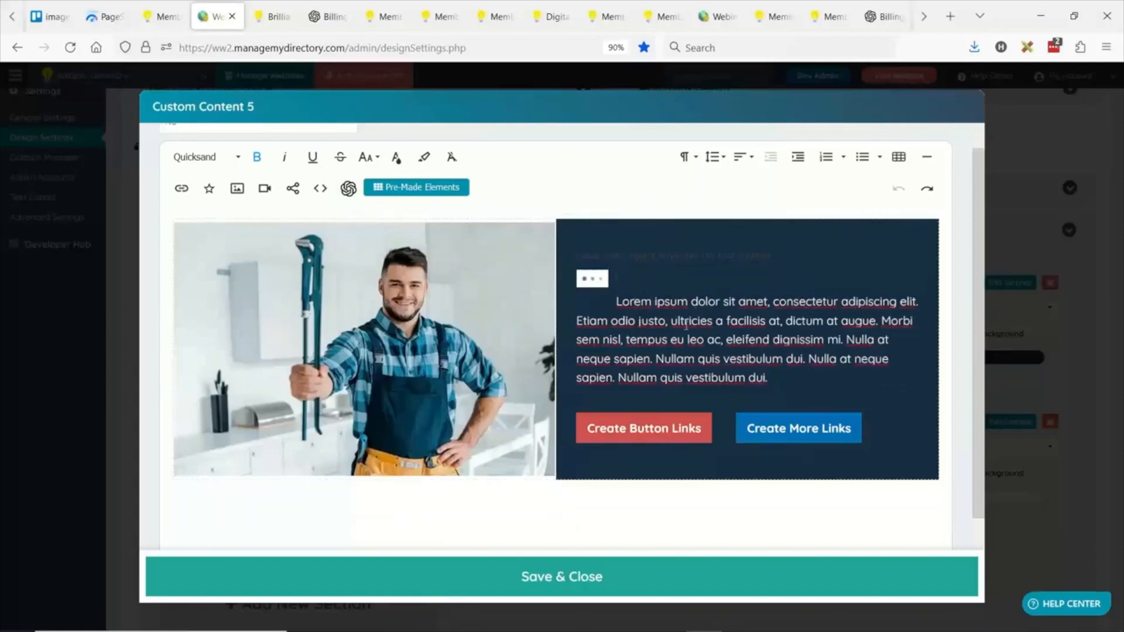
scroll(945, 190, up, 1)
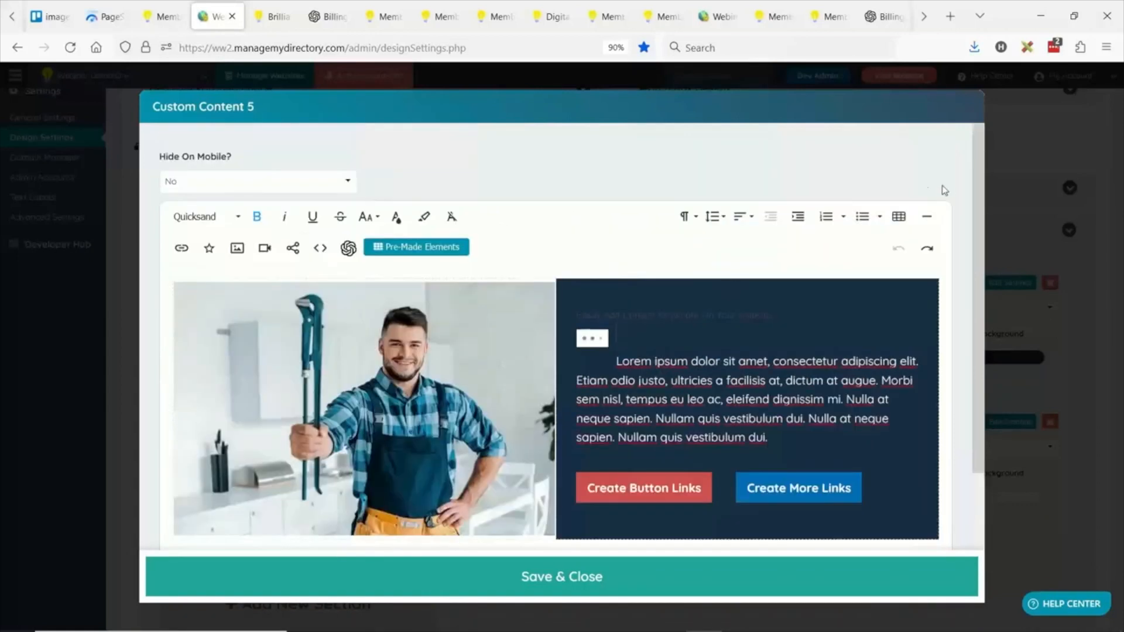
click(1024, 167)
Go to the email templates and start a new email template.
scroll(161, 281, up, 3)
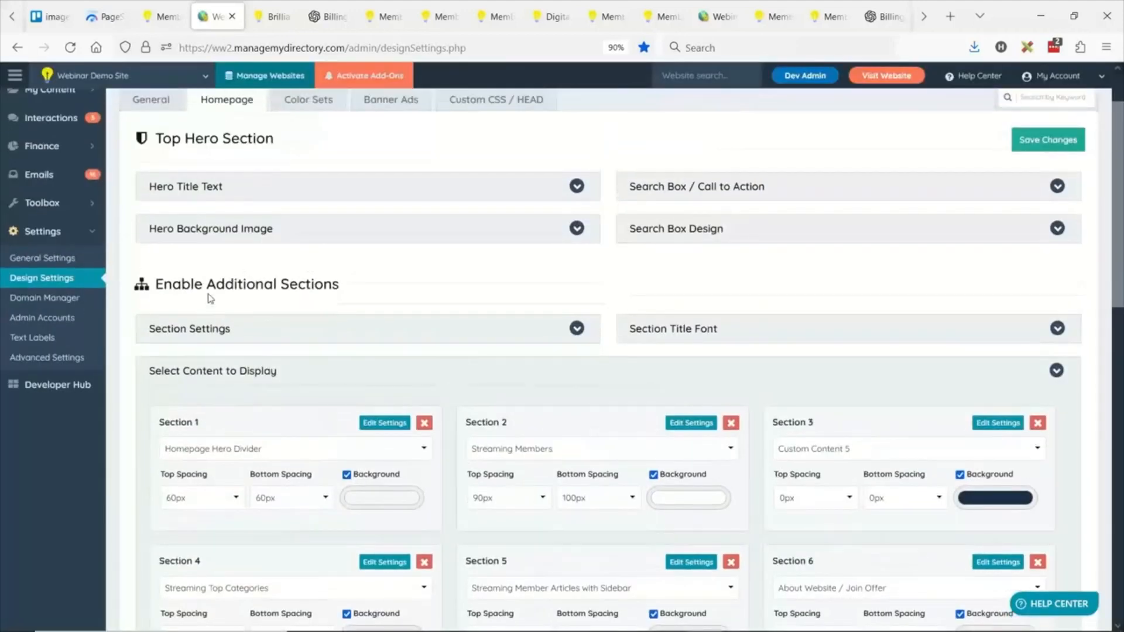
click(88, 177)
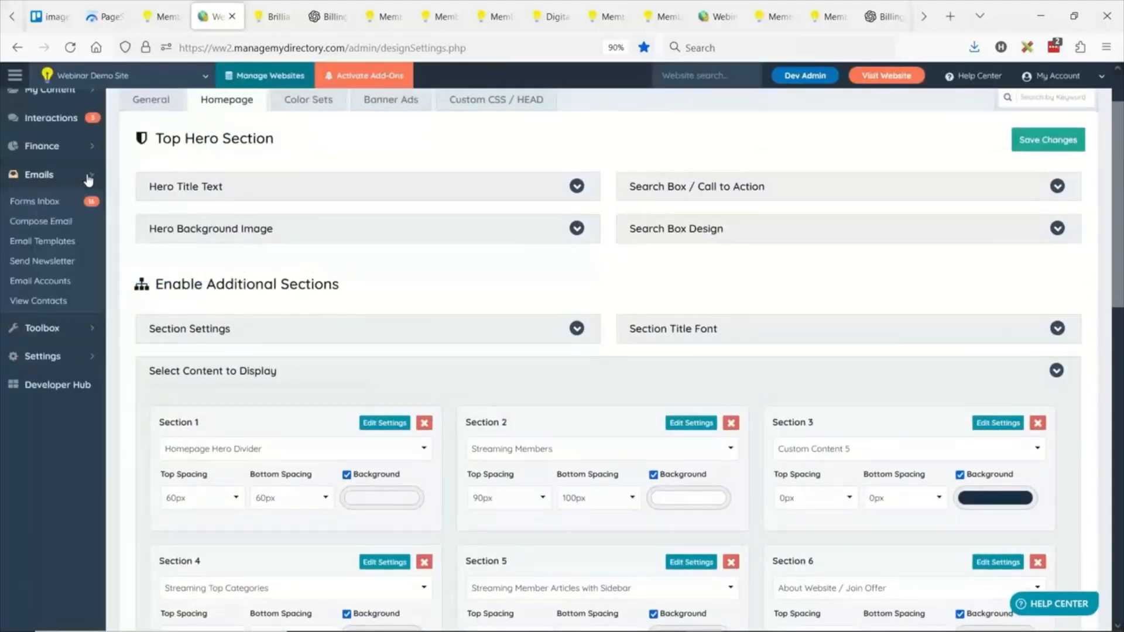
click(39, 262)
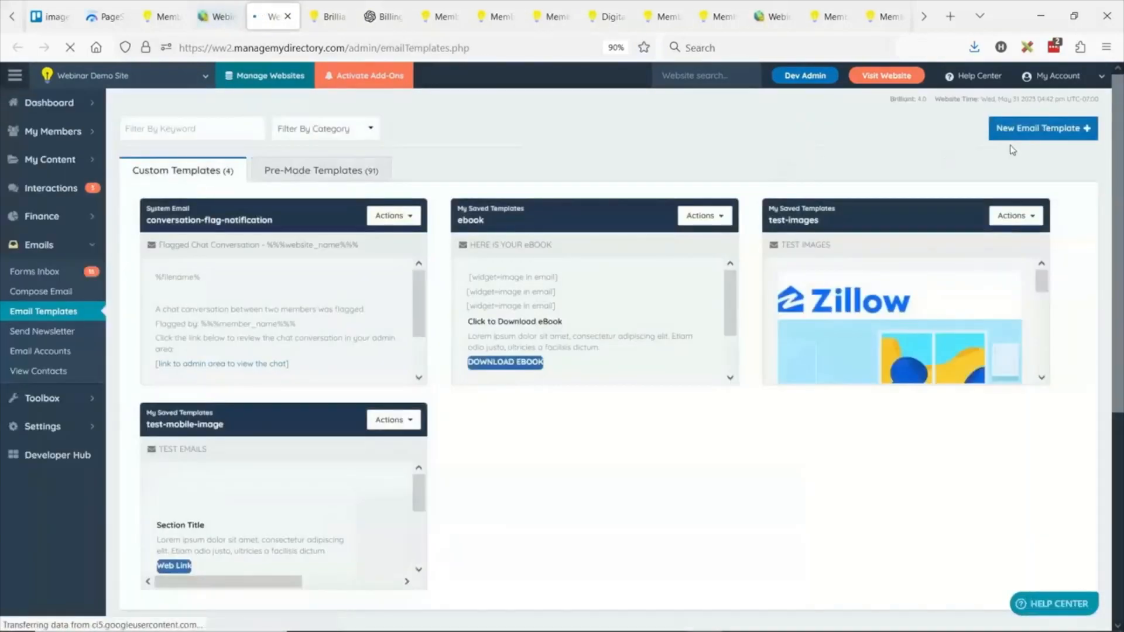
click(1033, 135)
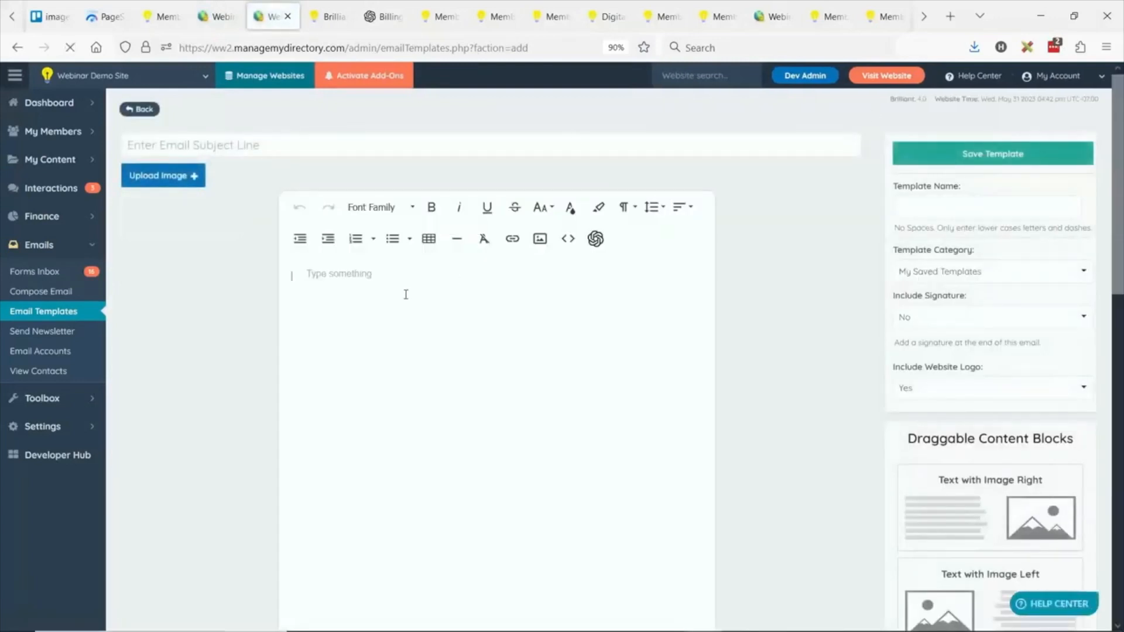
Enter the prompt "write intro for june email newsletter to members of my nature lovers community. make it a little funny" in the email body.
click(405, 294)
text(write intro)
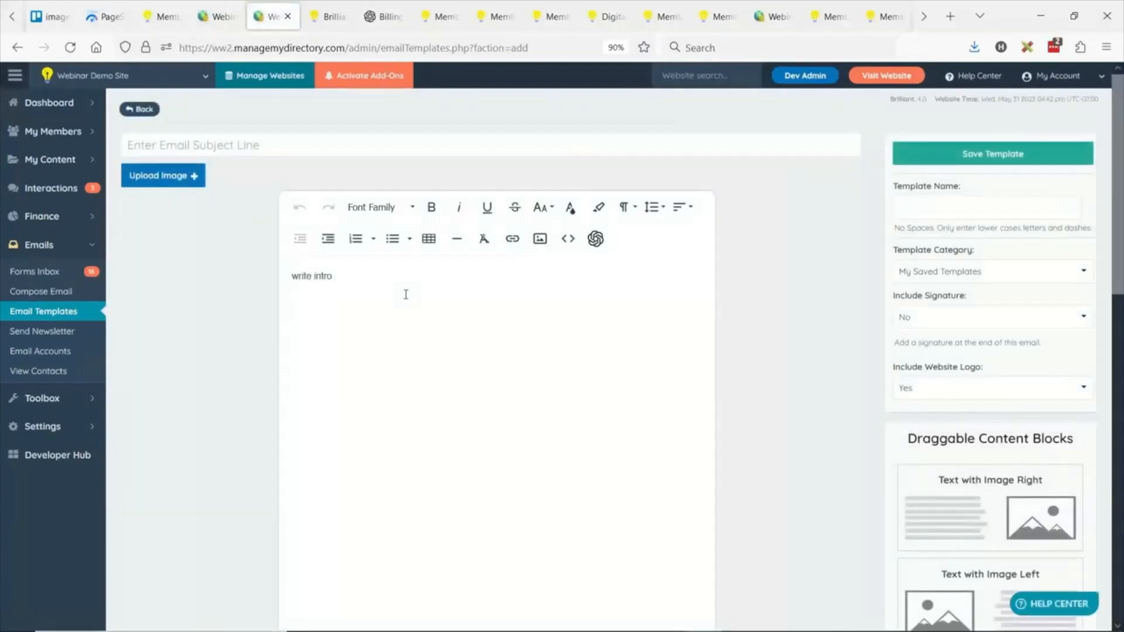
text( for june n)
key(BackSpace)
text(email newsletter to members of my)
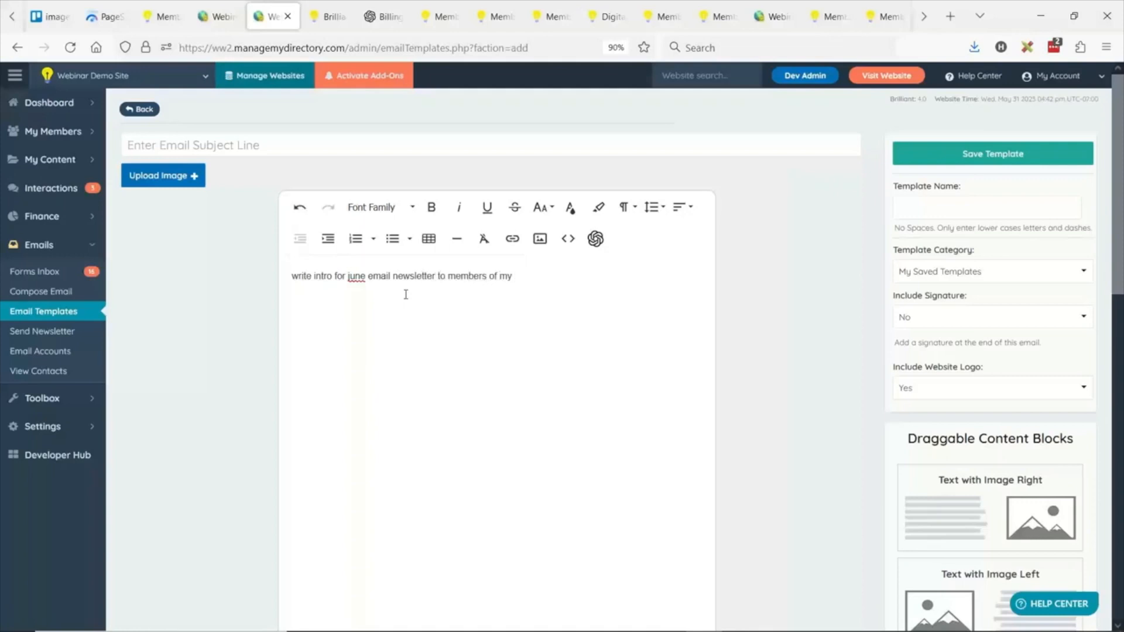
text( nature lovers clu)
key(BackSpace)
key(BackSpace)
text(ommunity)
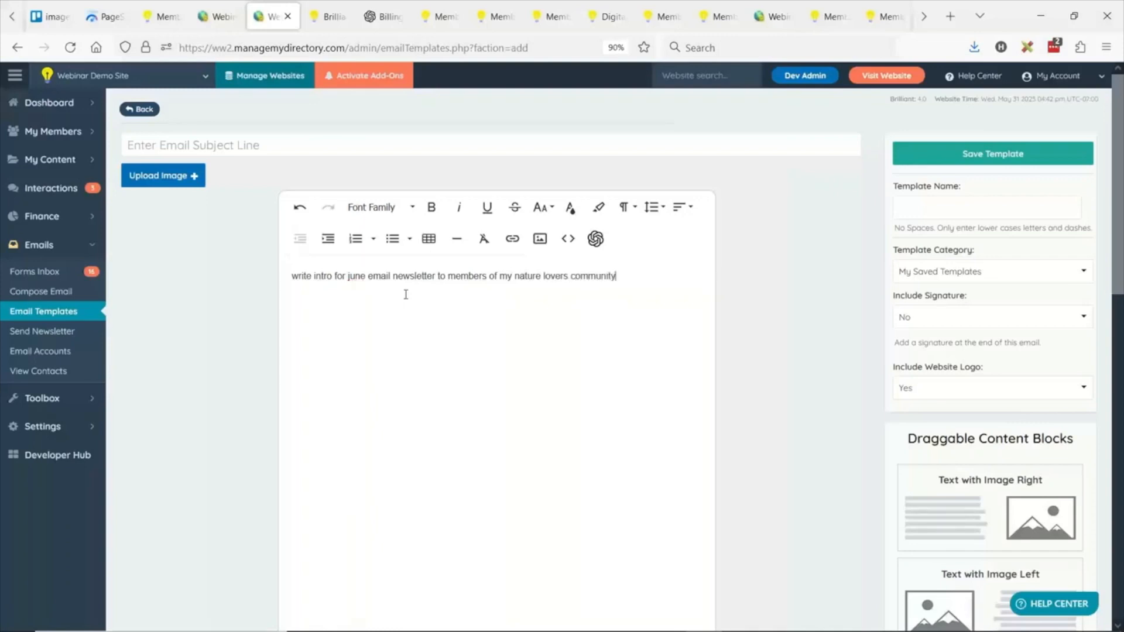
text(. make it a little funny)
Generate a ChatGPT response from the whole newsletter prompt and review the resulting intro text.
triple_click(395, 276)
click(596, 239)
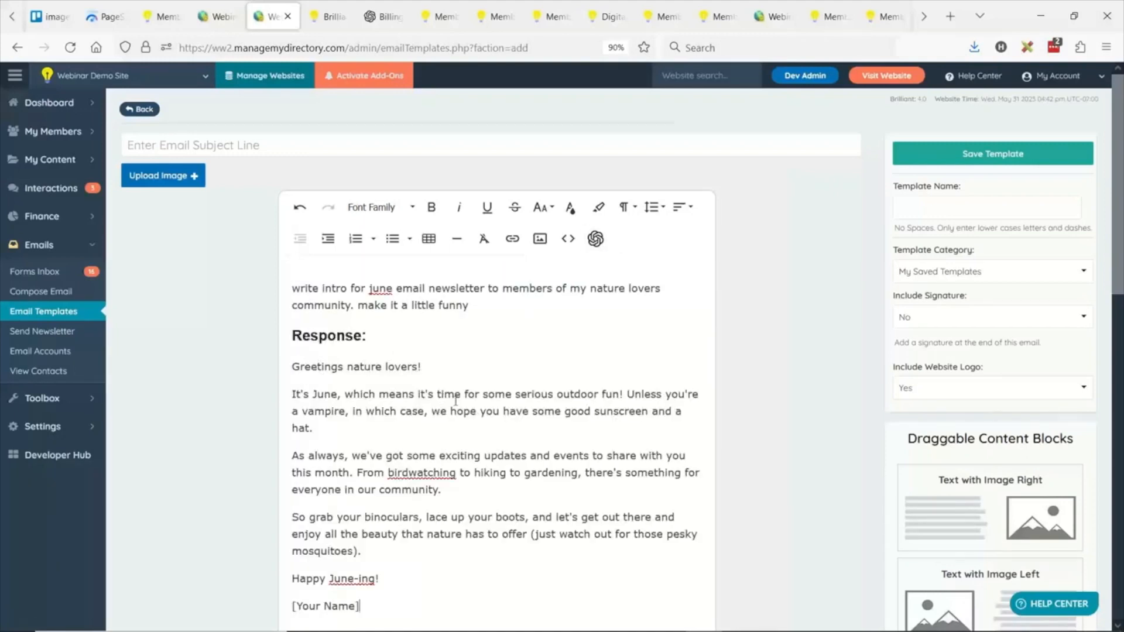
scroll(649, 405, down, 2)
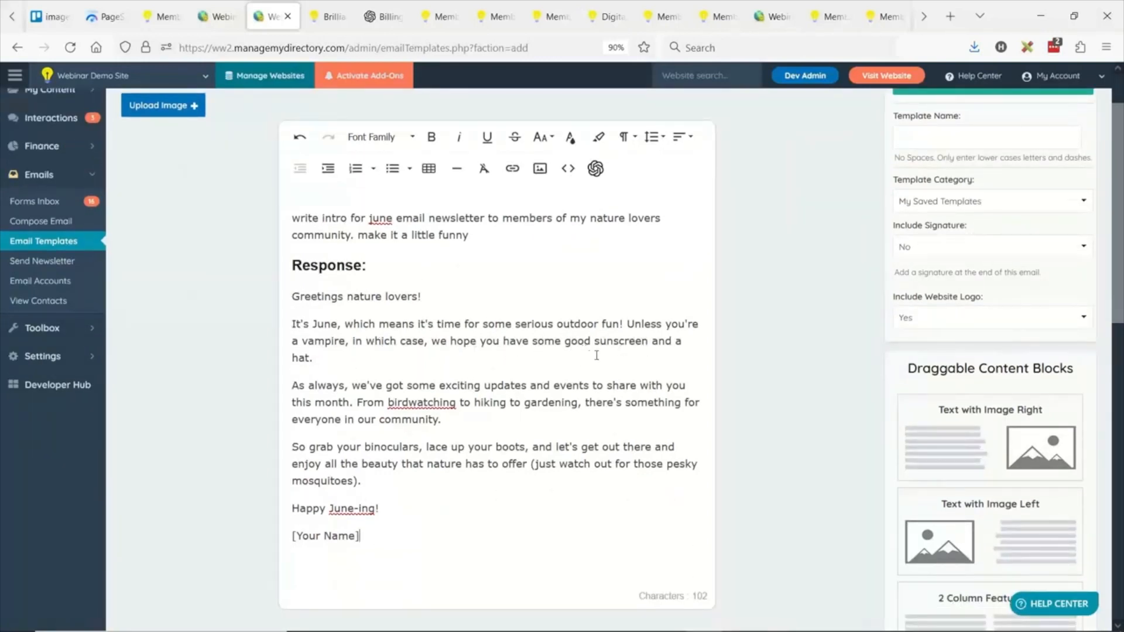
drag(368, 354, 299, 342)
Try a Text with Image Right content block after "So grab your binoculars," in the newsletter intro, and undo the insertion.
scroll(591, 364, down, 2)
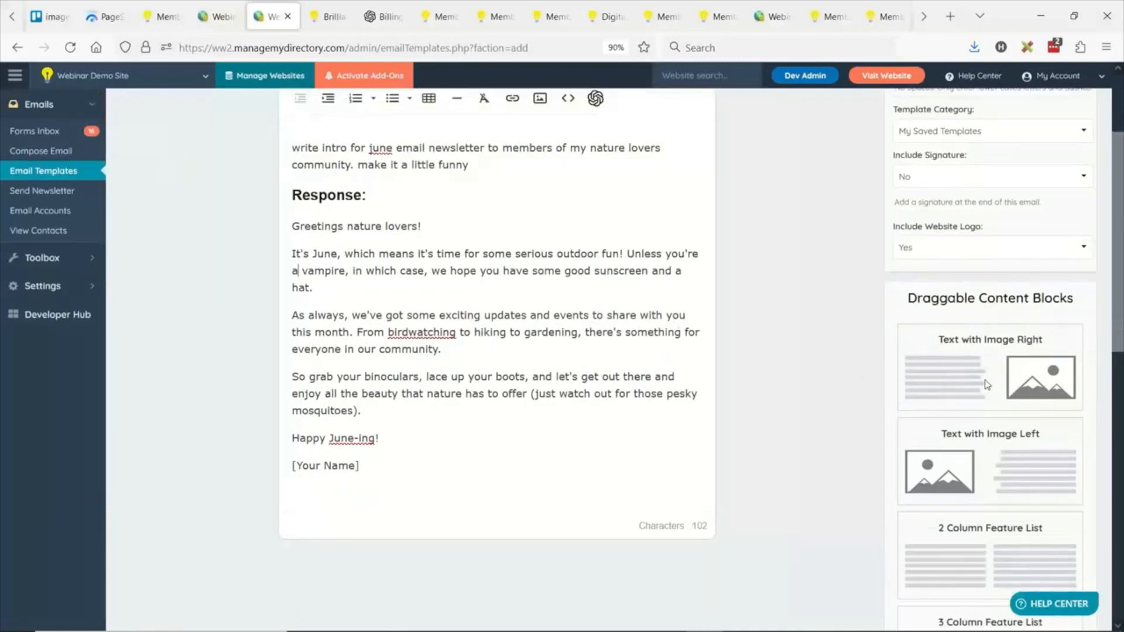
drag(986, 381, 429, 366)
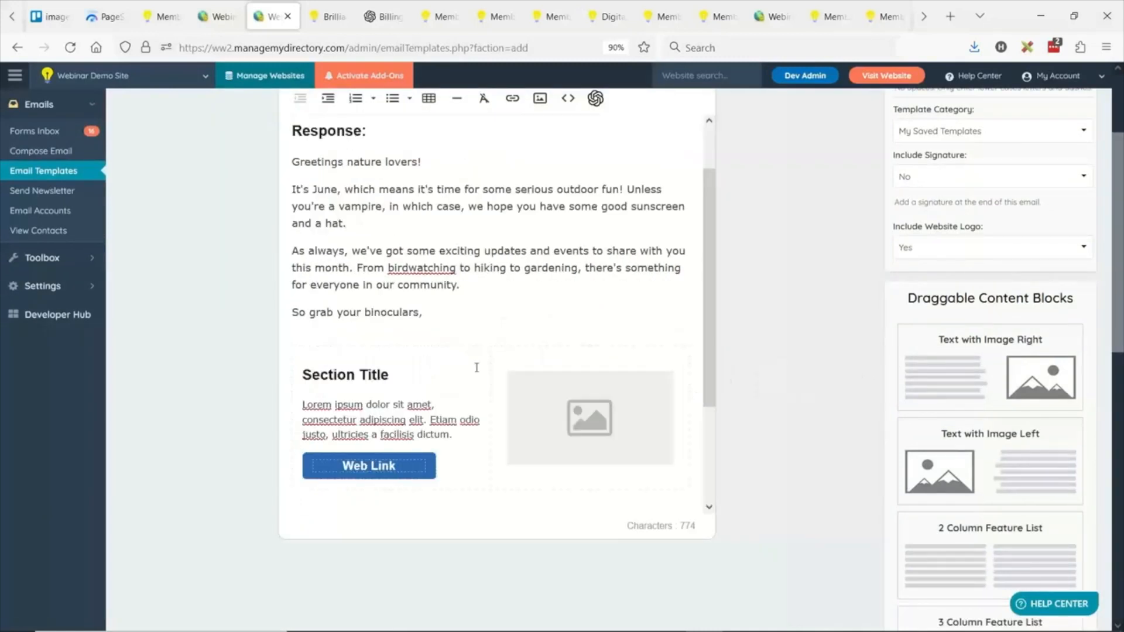
scroll(427, 351, down, 2)
scroll(413, 334, up, 1)
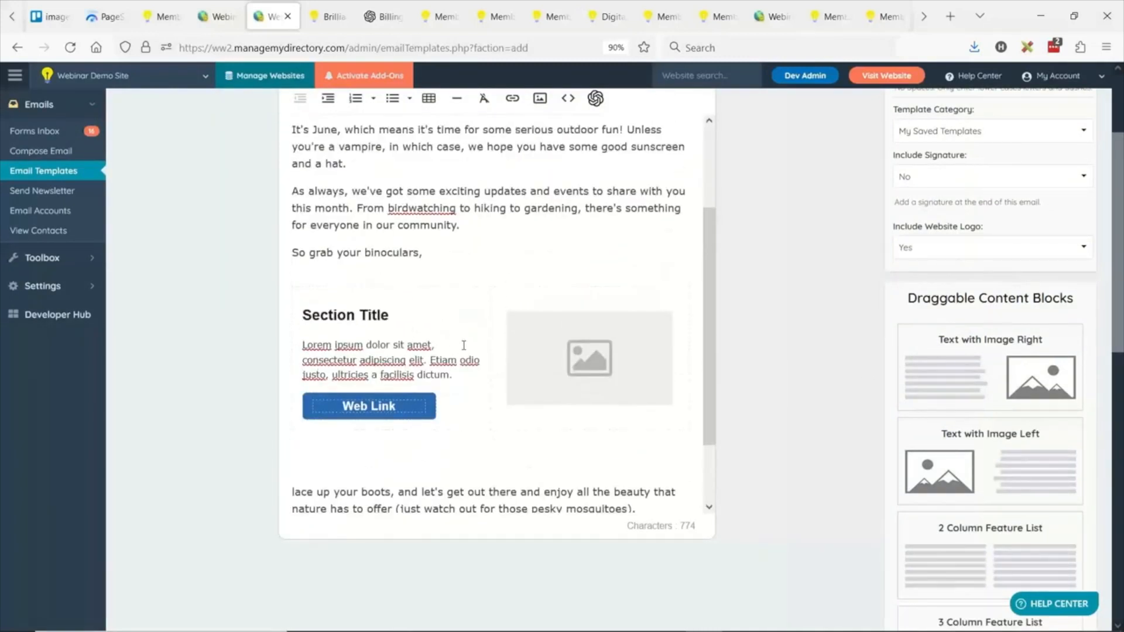
scroll(464, 345, up, 1)
scroll(410, 312, down, 1)
key(ctrl+z)
Add a blank line below the paragraph ending "some good sunscreen and a hat." in the newsletter intro.
click(354, 288)
key(Return)
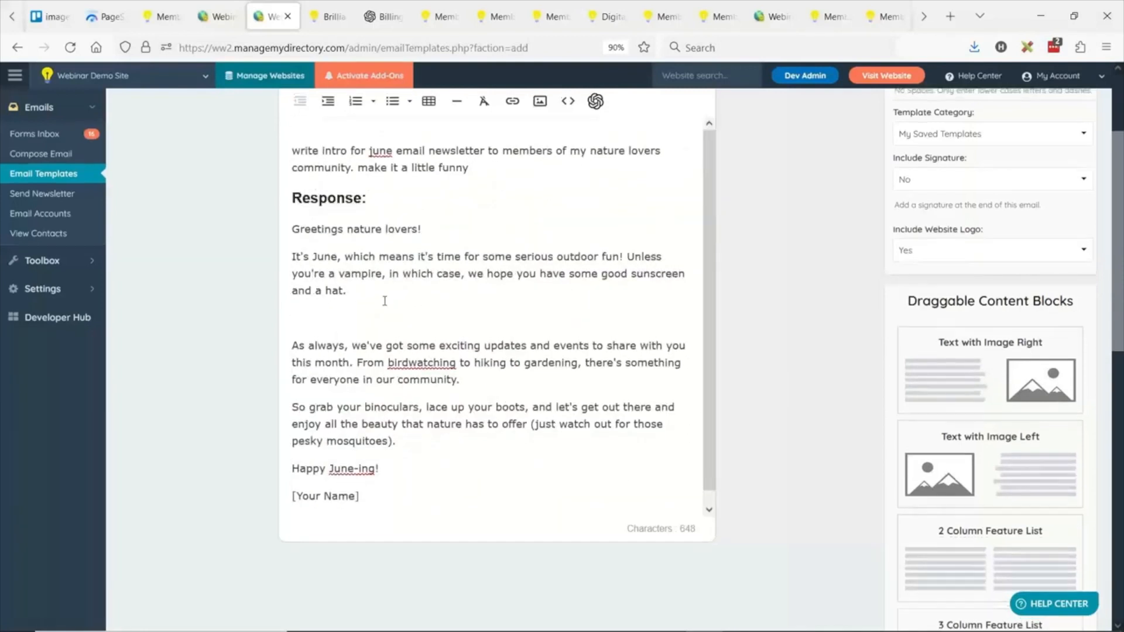
scroll(383, 301, up, 1)
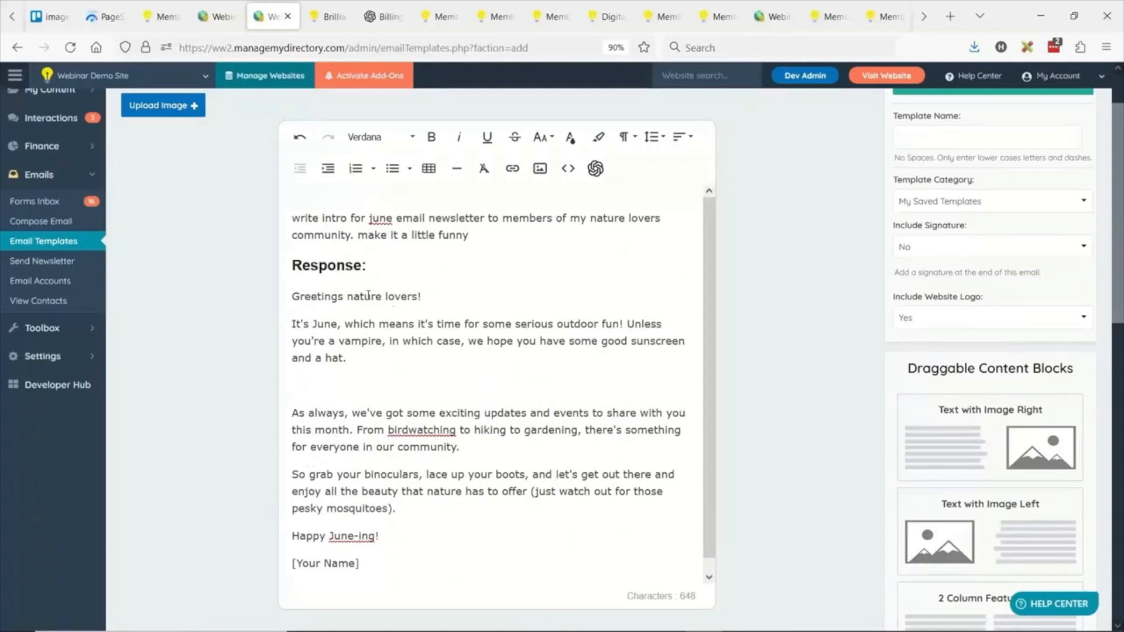
Search the Advanced Settings for "chatgpt" and enable ChatGPT for the Image Upload + Pre-Made Elements, Image Upload and Basic Froala editors.
click(1037, 176)
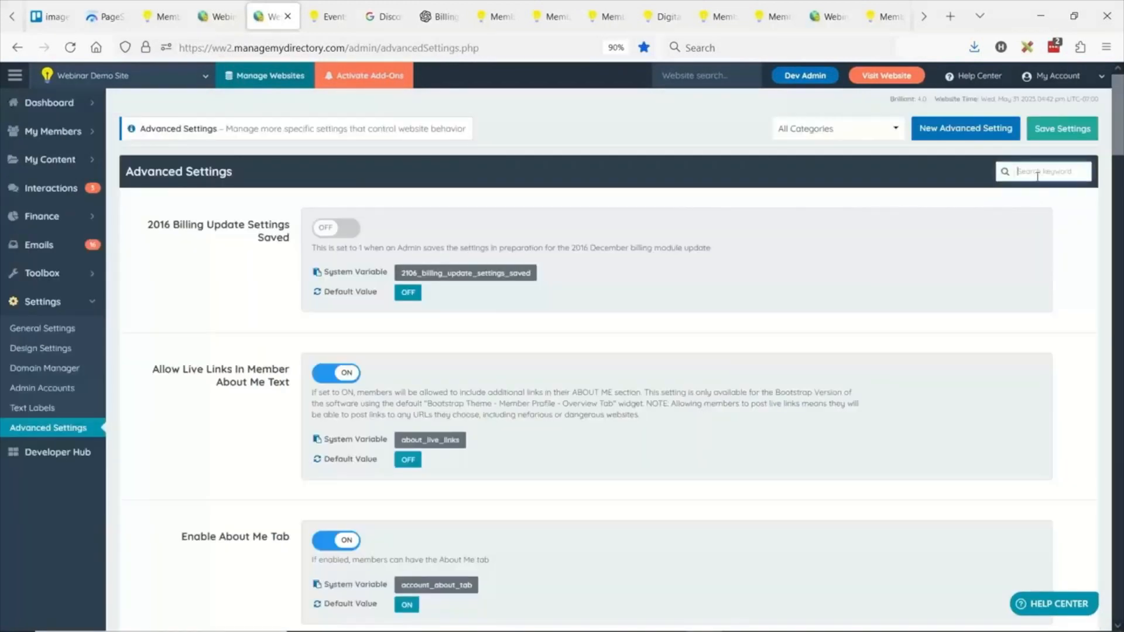
text(chatgpt)
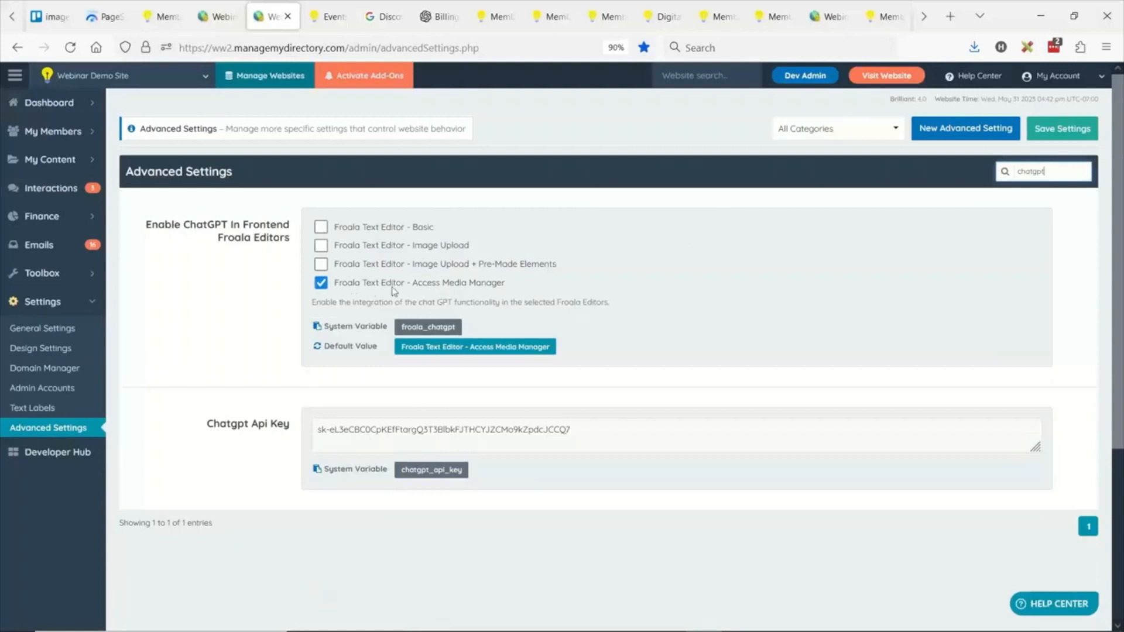
click(321, 262)
click(321, 245)
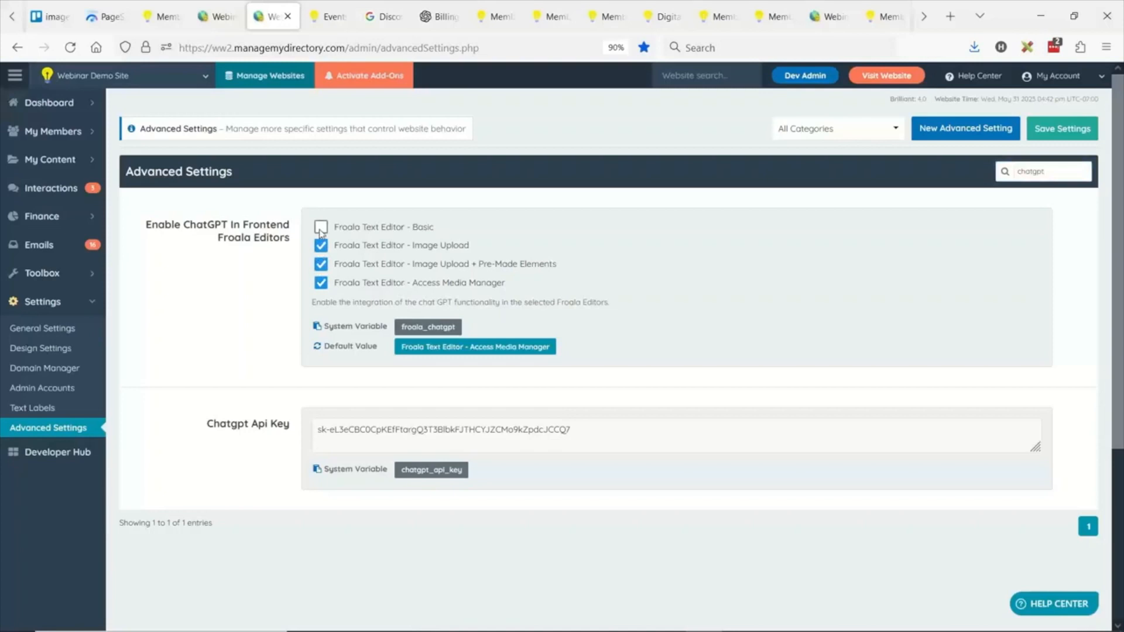
click(321, 227)
Disable ChatGPT for all four frontend Froala text editors, from Basic through Access Media Manager.
click(320, 227)
click(321, 246)
click(321, 264)
click(321, 284)
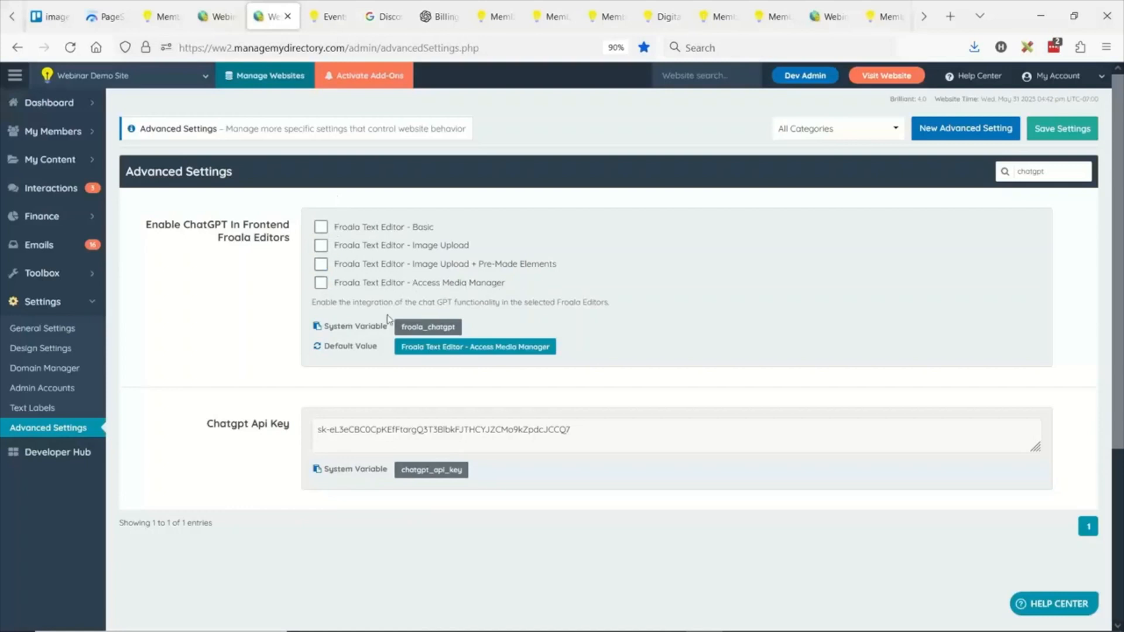